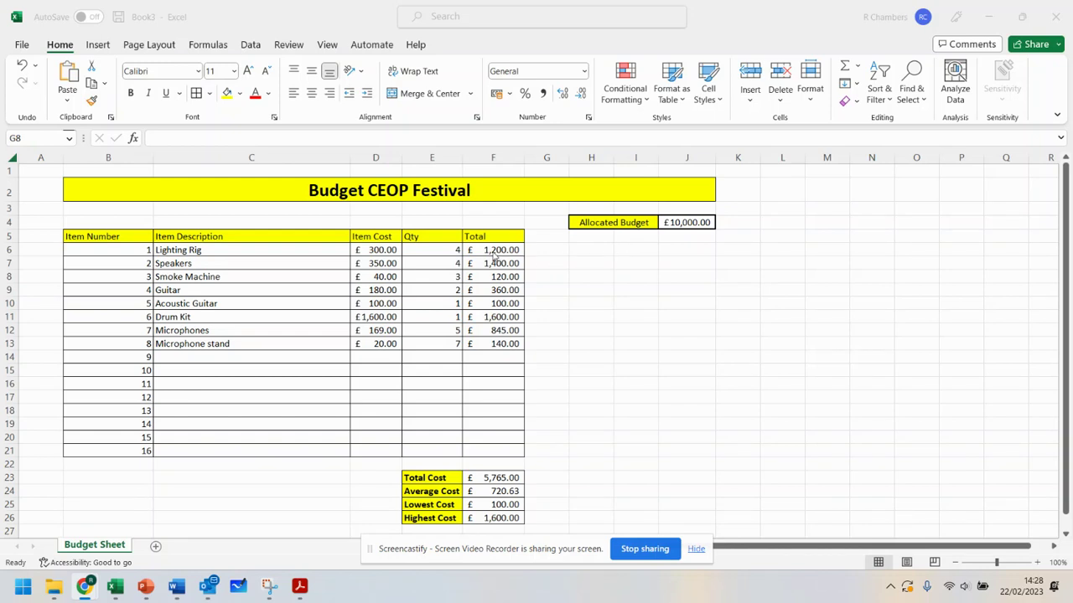
Step: Select the sixteen Total cells F6 through F21
left_click_drag(503, 250, 505, 342)
left_click(590, 290)
left_click_drag(511, 250, 518, 340)
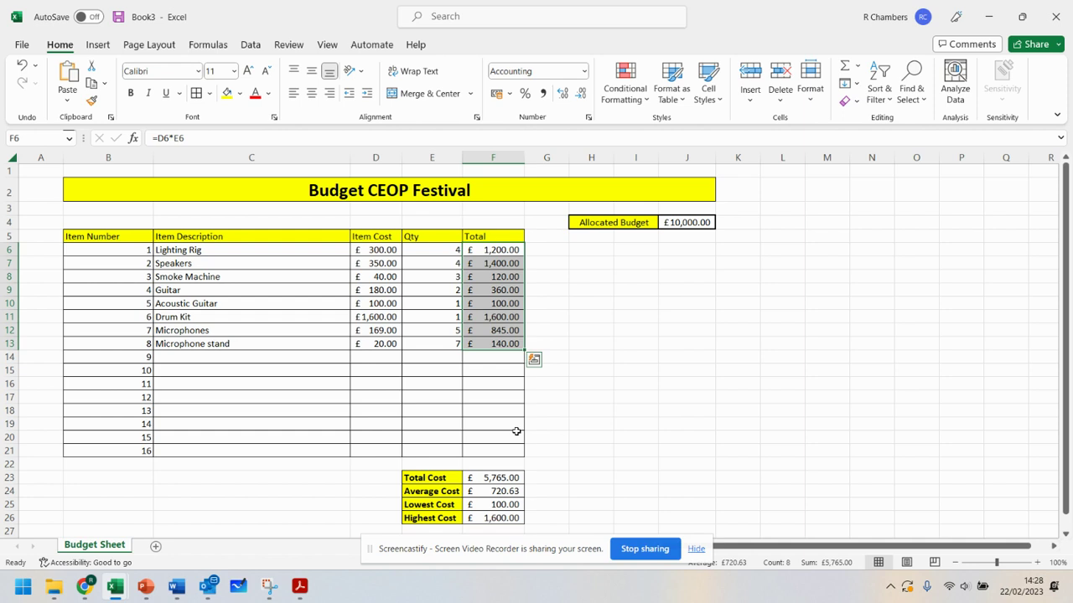
left_click_drag(502, 452, 511, 247)
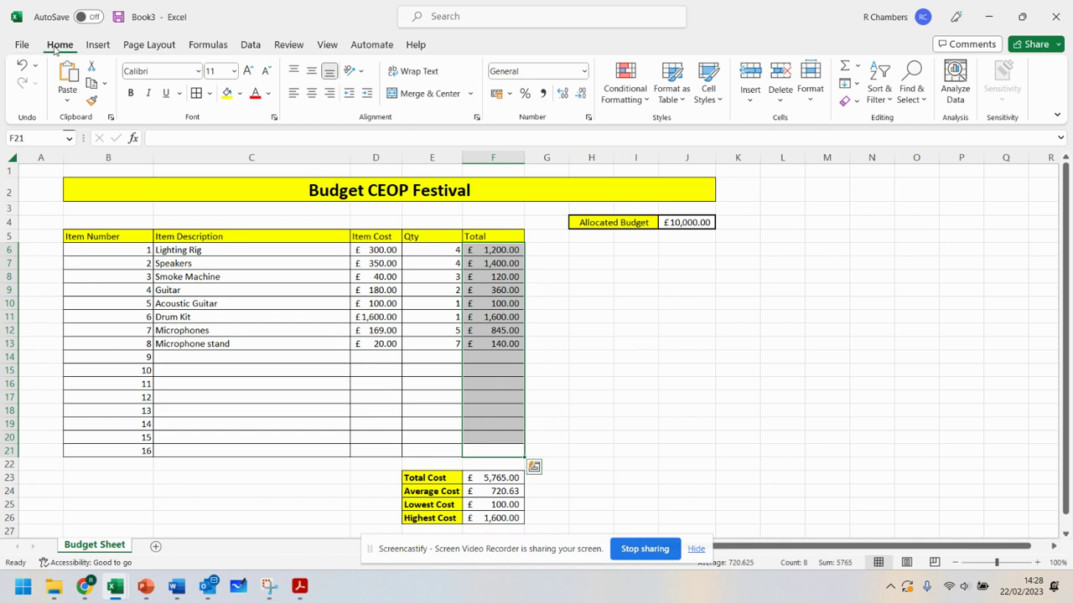
Step: Start a Greater Than 1000 highlight rule on the Total cells
left_click(624, 106)
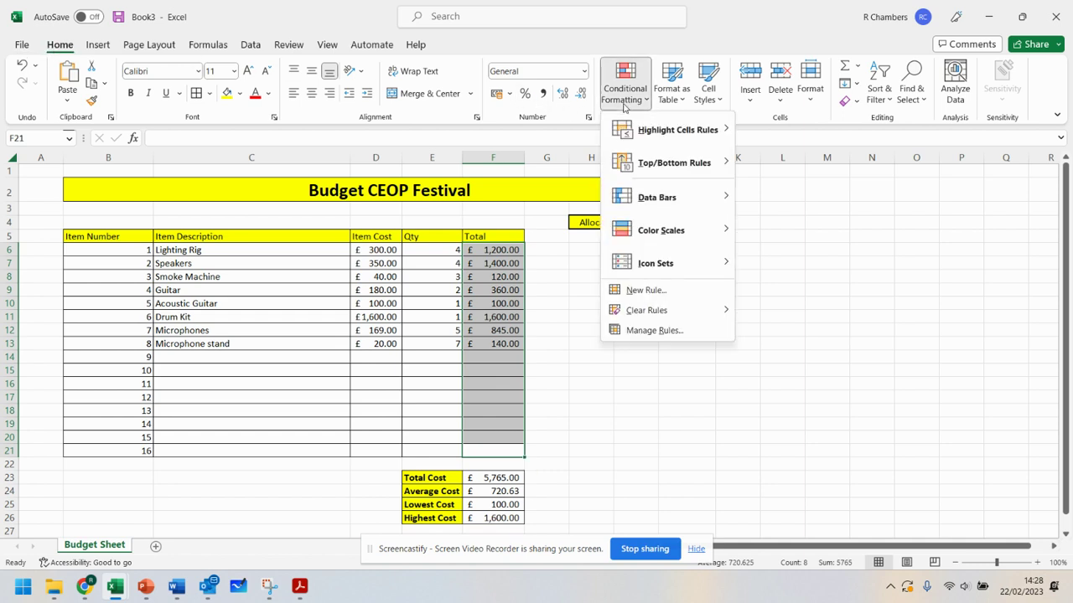
mouse_move(653, 138)
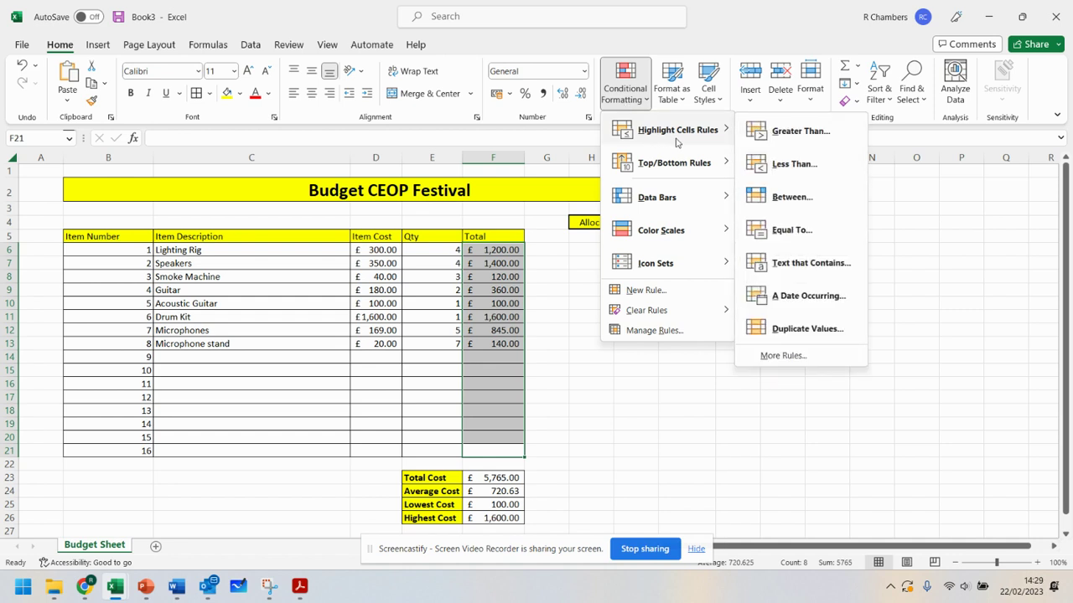
left_click(781, 139)
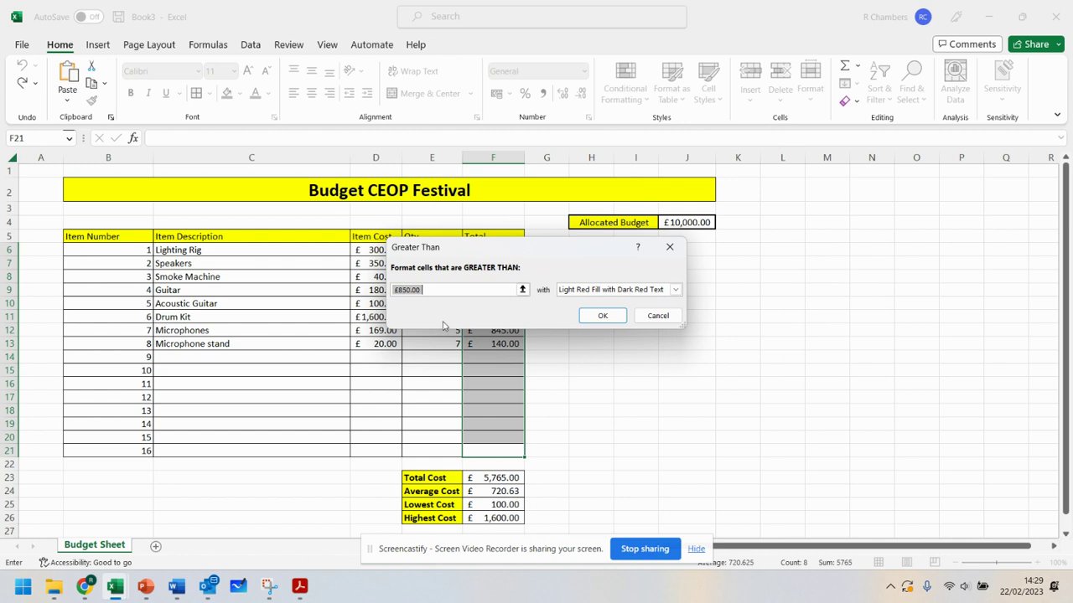
type("1000")
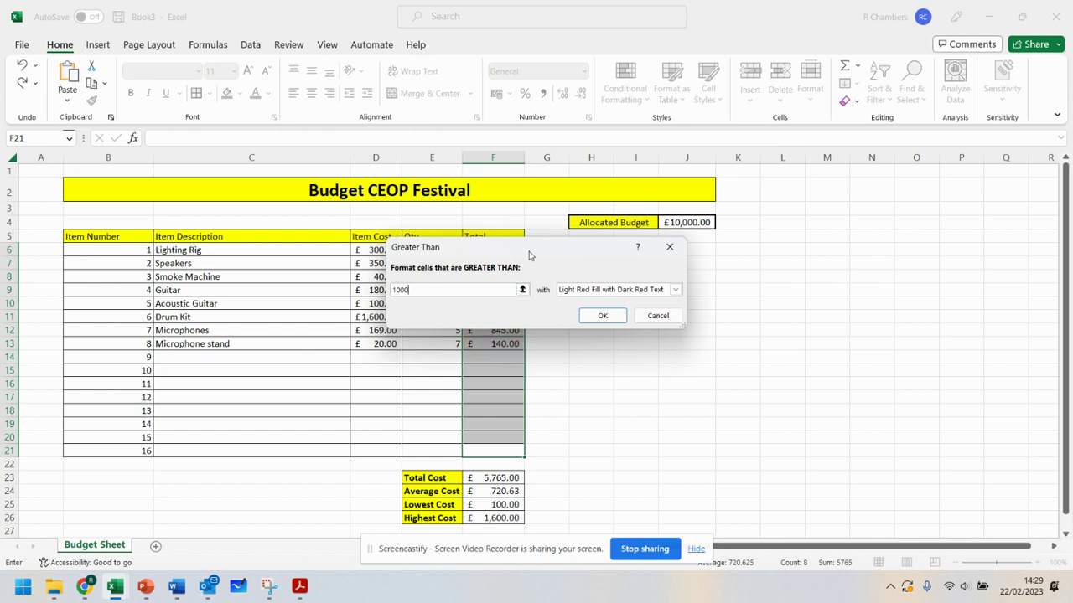
left_click_drag(531, 249, 745, 282)
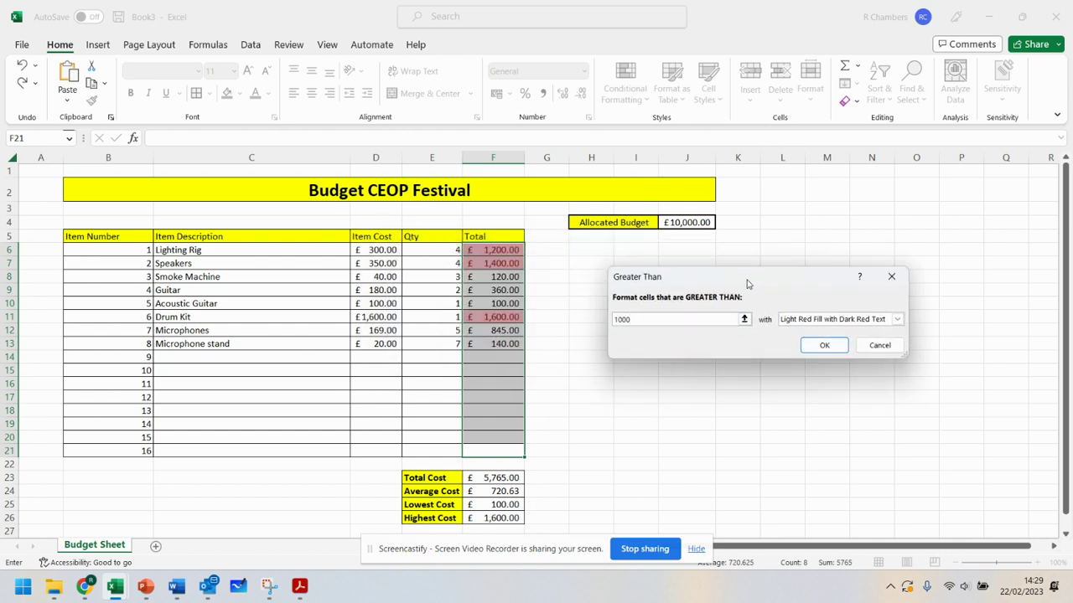
Step: Give the rule a custom format with red fill and white font
left_click(896, 319)
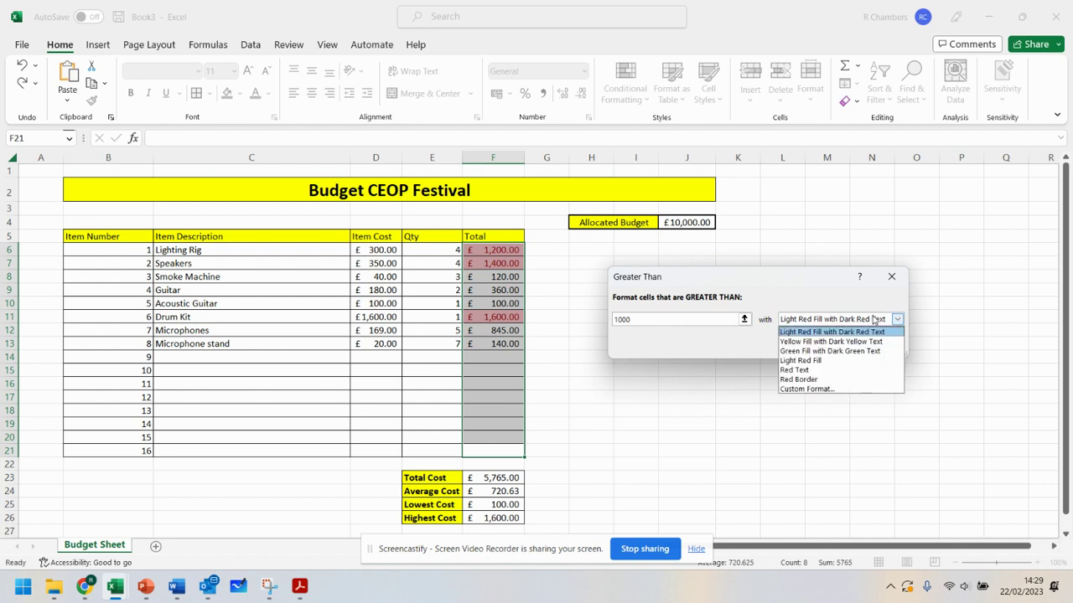
left_click(825, 389)
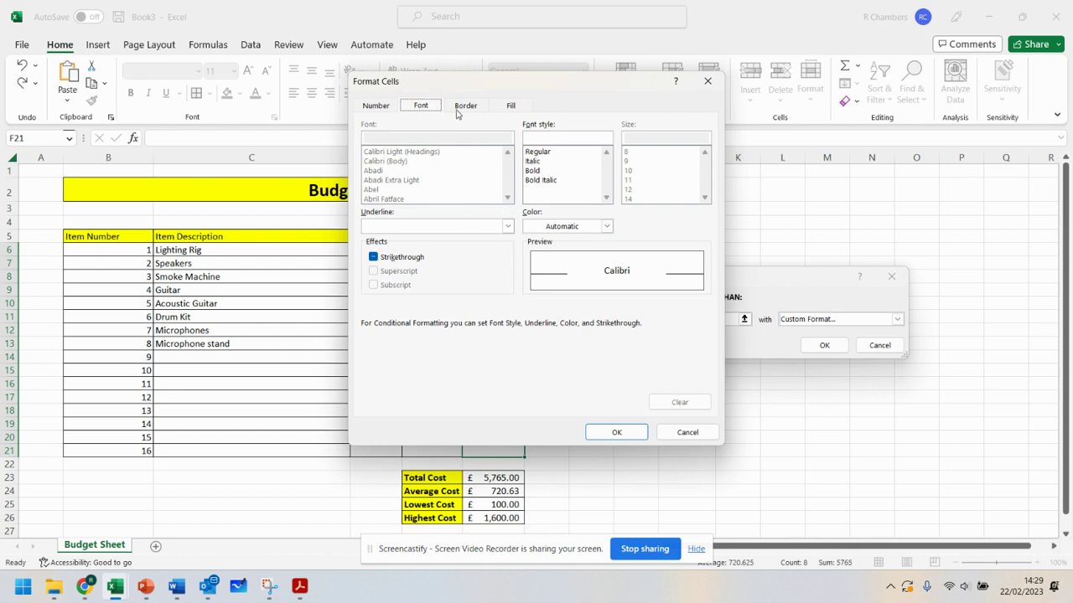
left_click(525, 109)
left_click(387, 237)
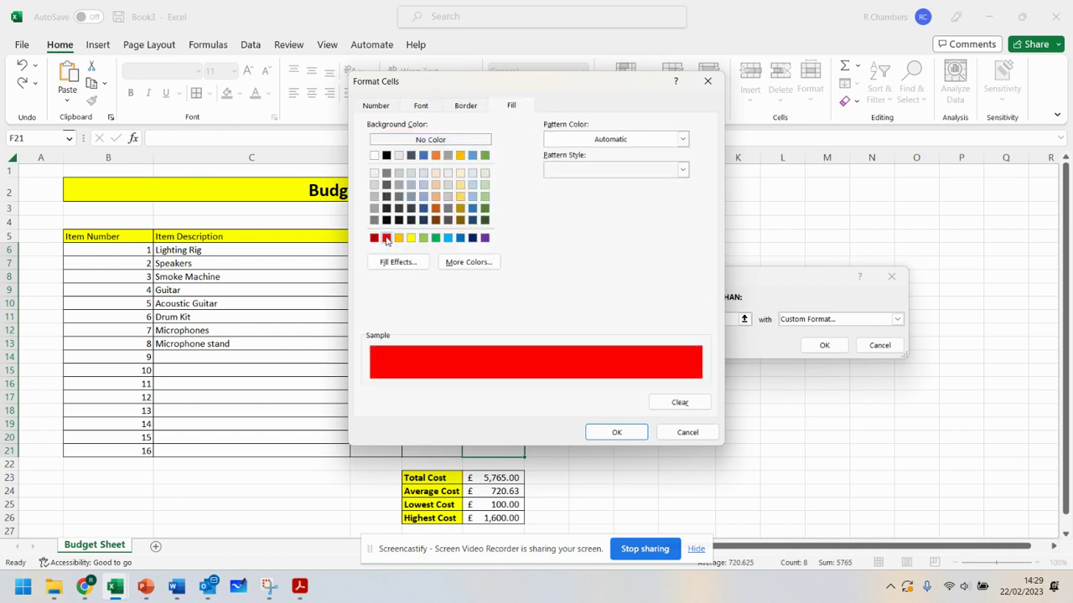
left_click(427, 104)
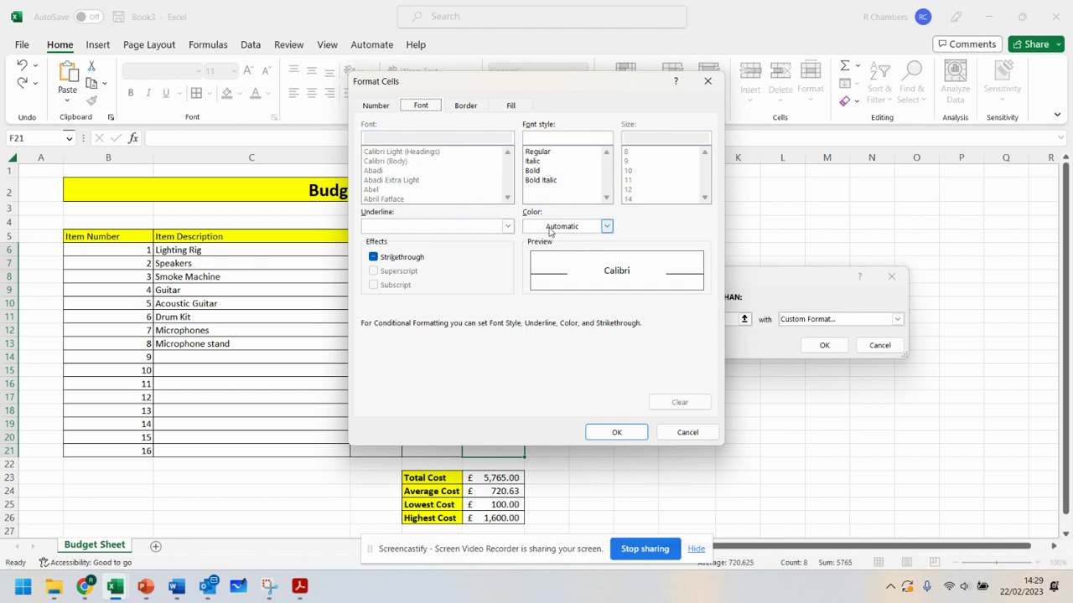
left_click(607, 226)
left_click(530, 283)
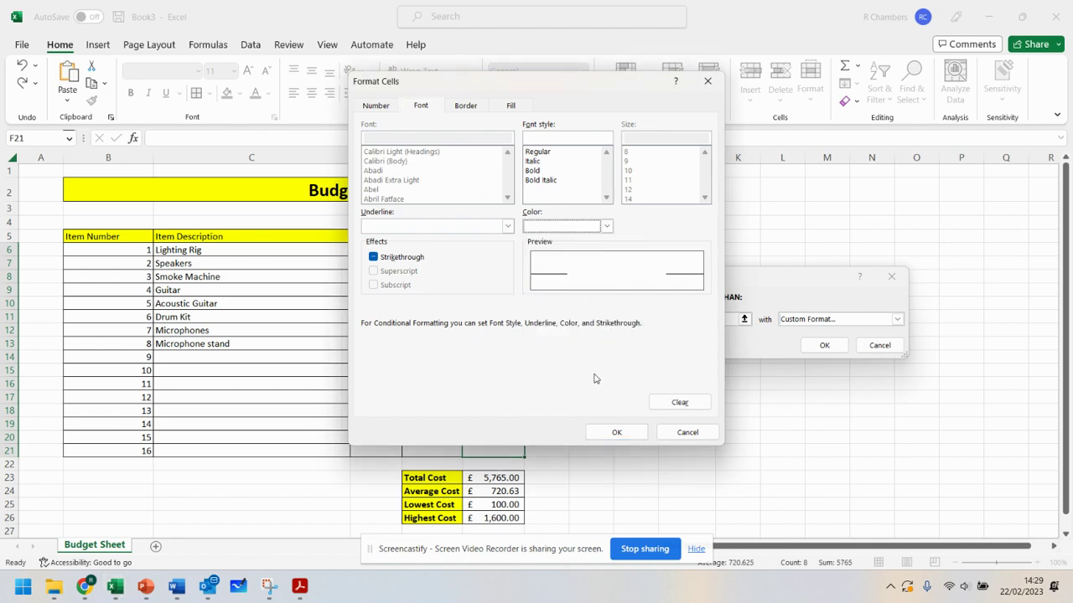
left_click(625, 433)
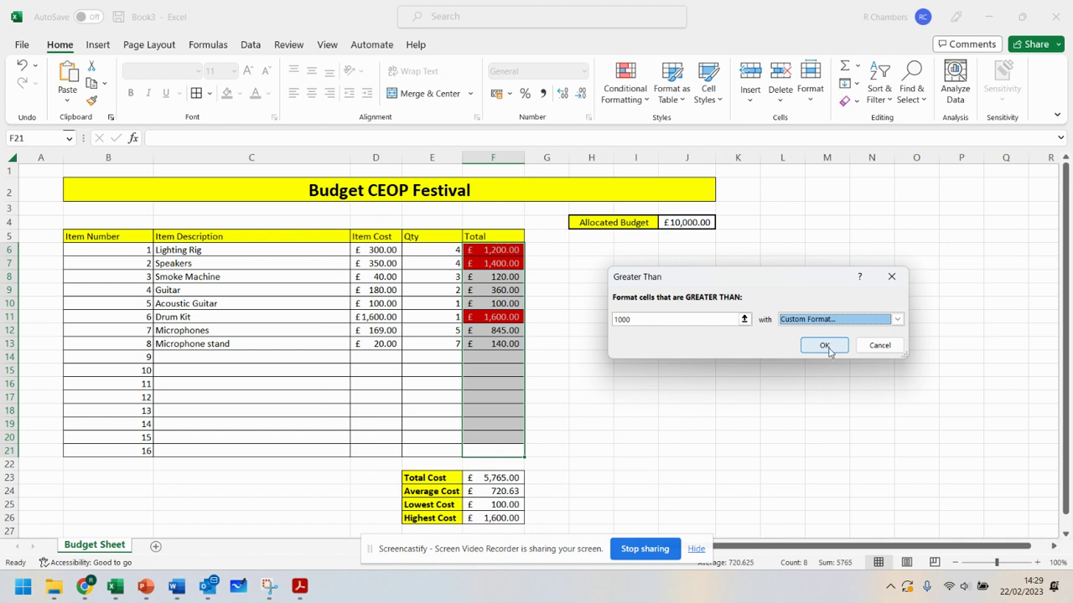
Step: Apply the red rule, then add a Less Than 1000 rule with green fill and dark green text
left_click(824, 346)
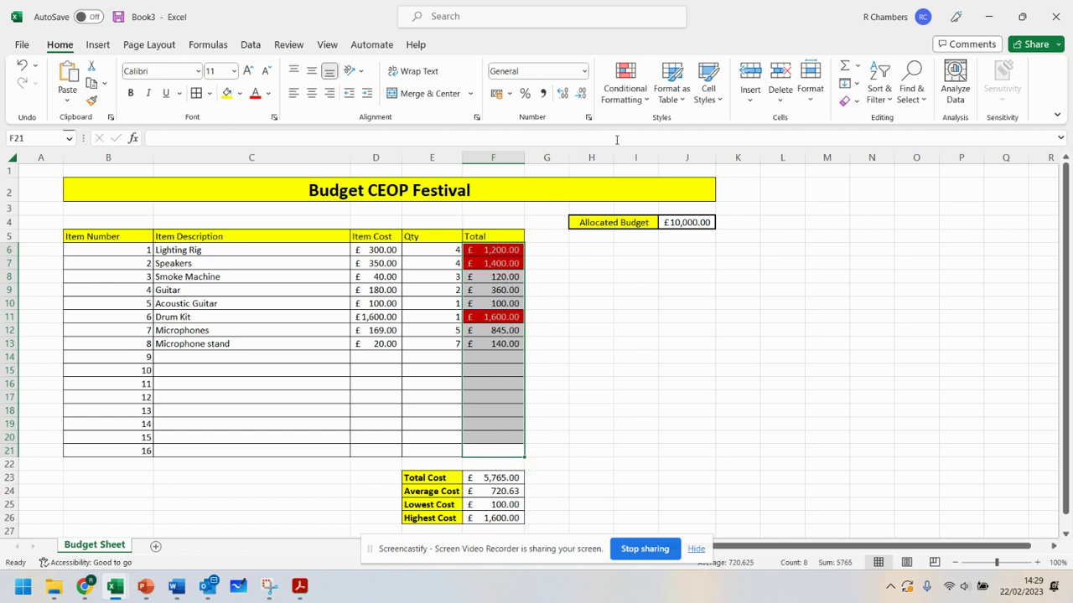
left_click(621, 99)
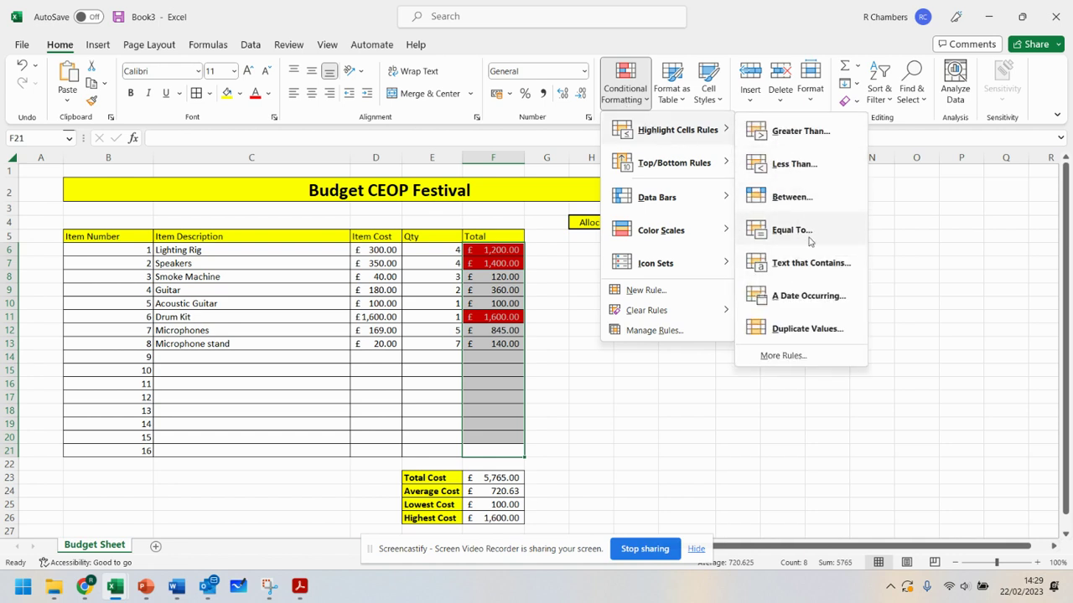
left_click(789, 165)
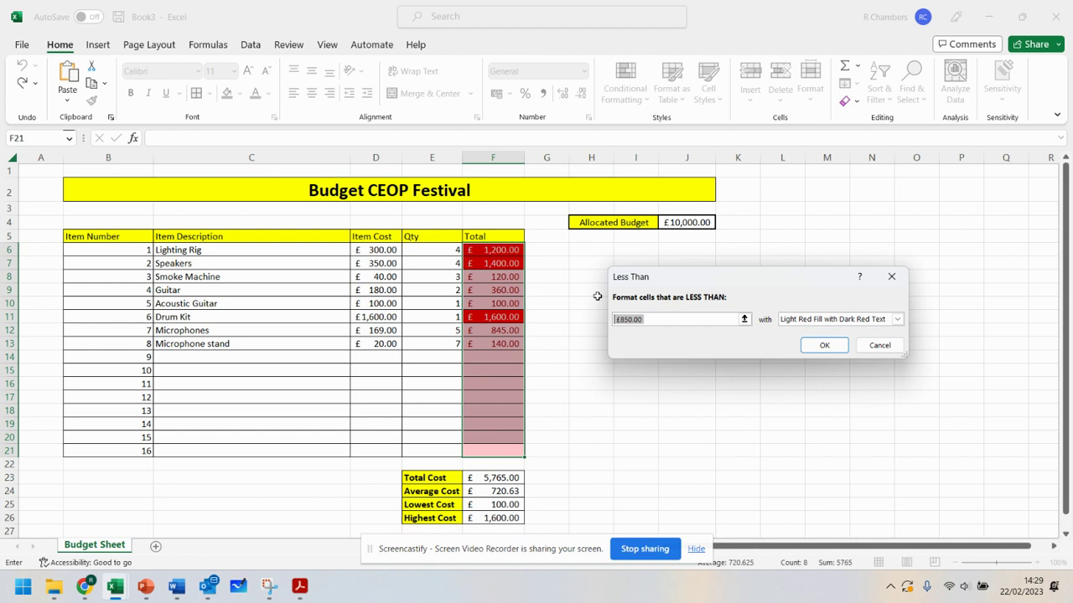
type("100")
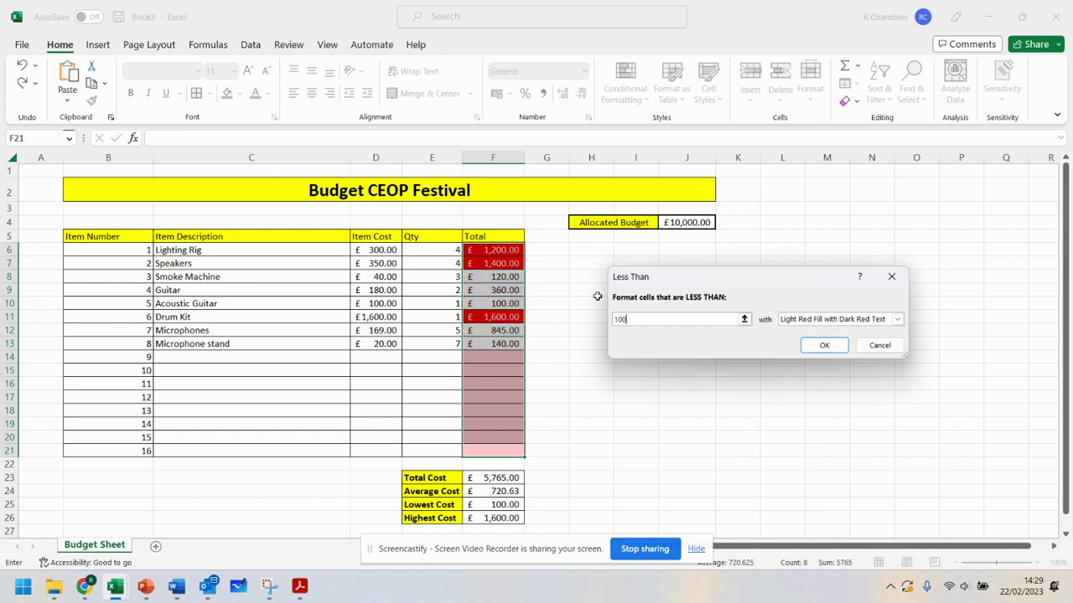
type("0")
left_click(896, 318)
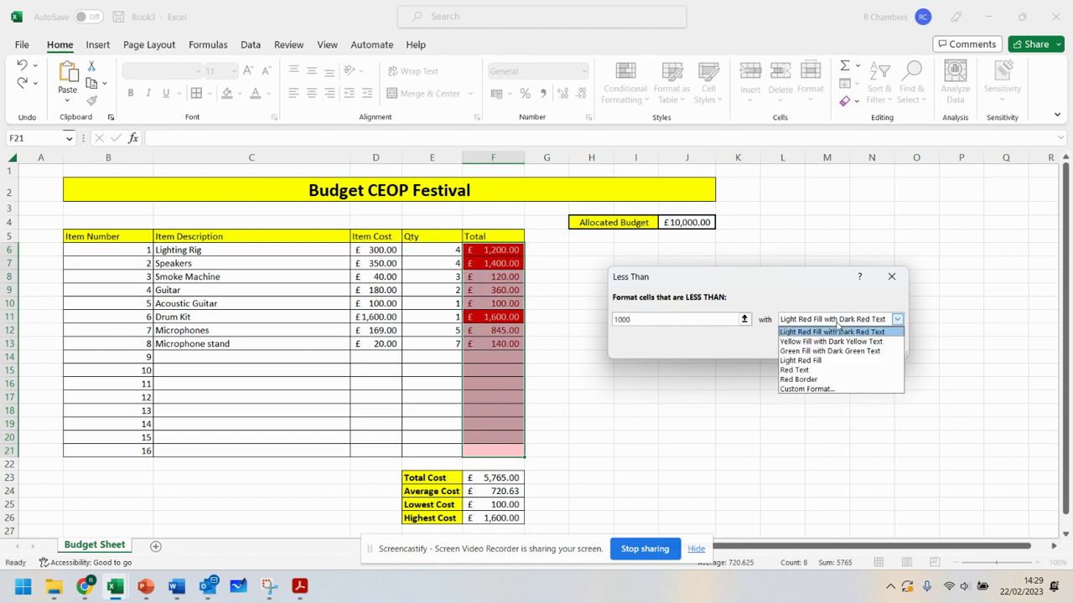
left_click(802, 352)
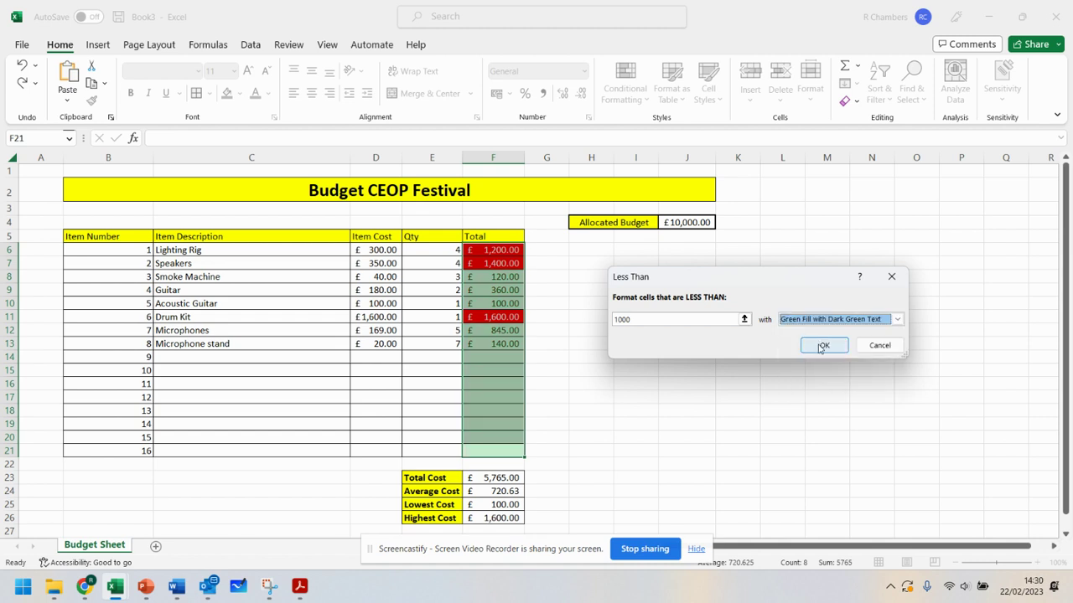
left_click(821, 346)
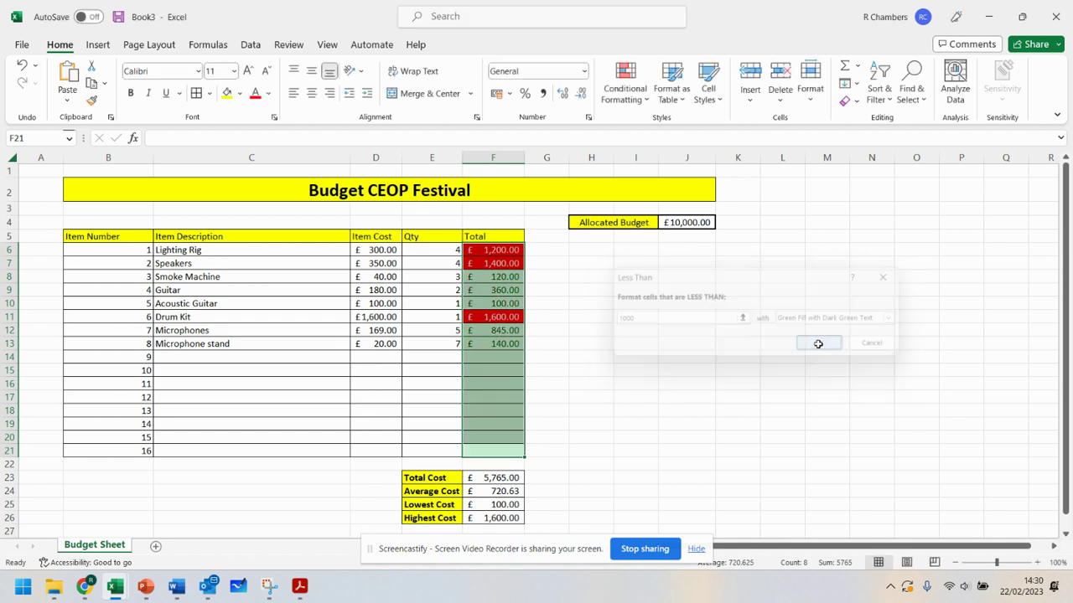
Step: Add an Equal To 1000 rule with green fill and dark green text
left_click(609, 91)
mouse_move(734, 140)
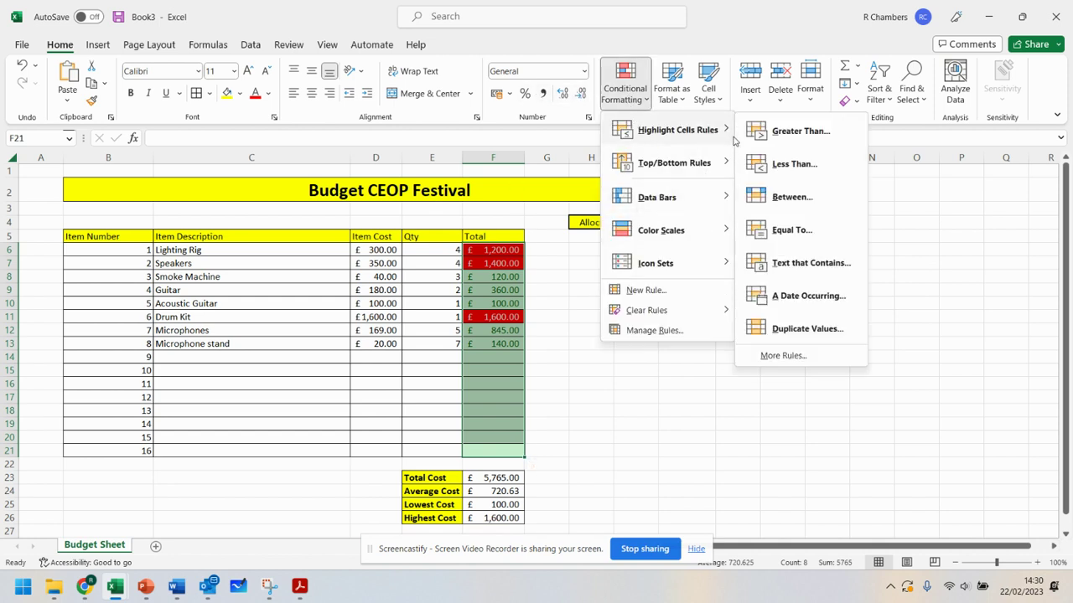
left_click(791, 229)
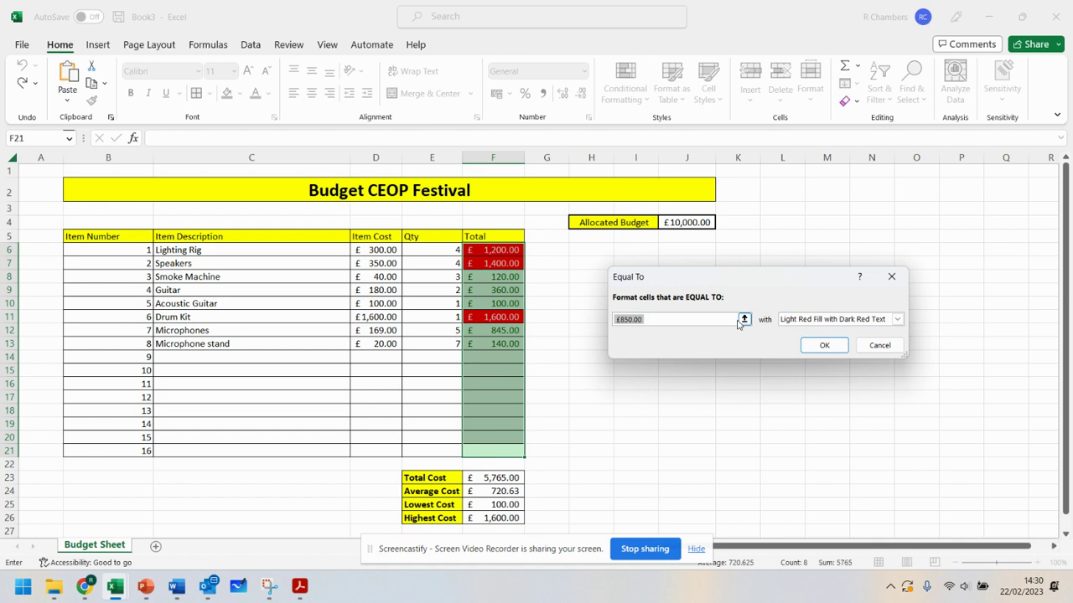
type("10")
left_click(784, 324)
left_click(811, 355)
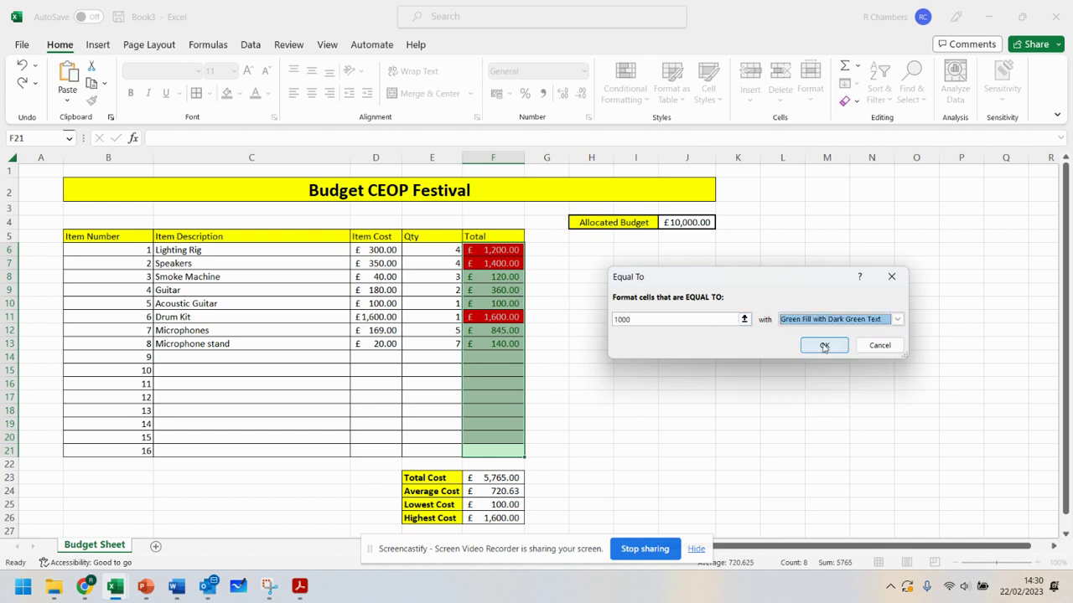
left_click(823, 346)
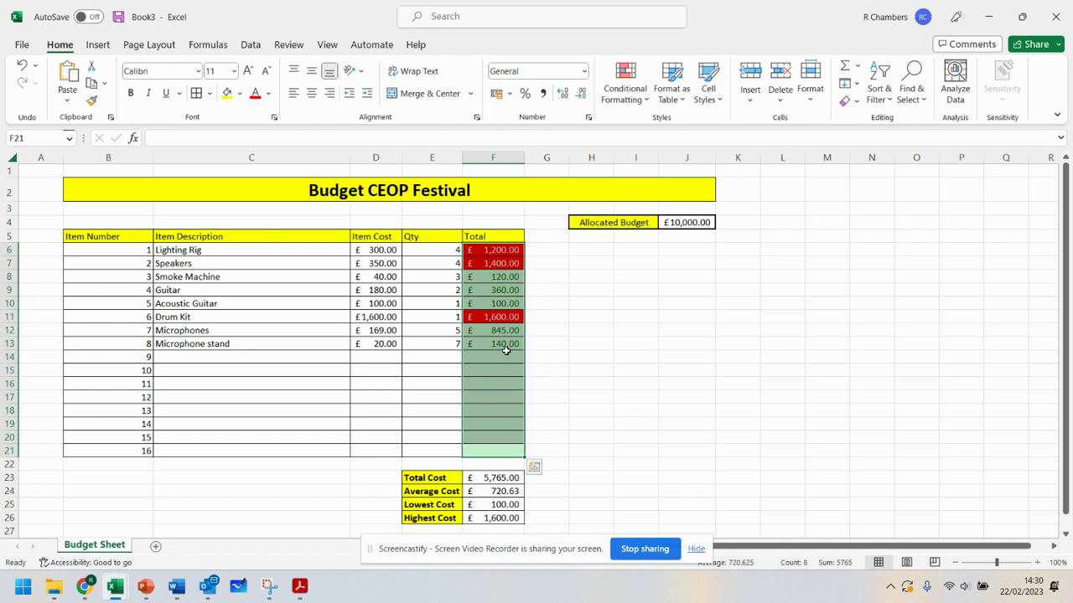
Step: Set the Acoustic Guitar quantity in E10 to 10, then try 11 and 12
left_click(571, 292)
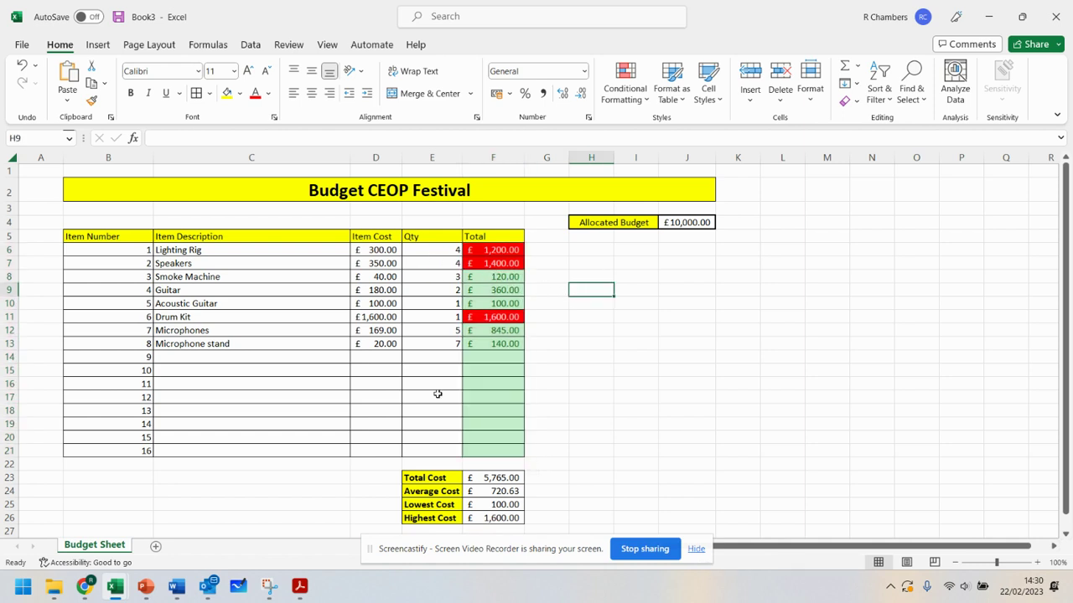
left_click(445, 305)
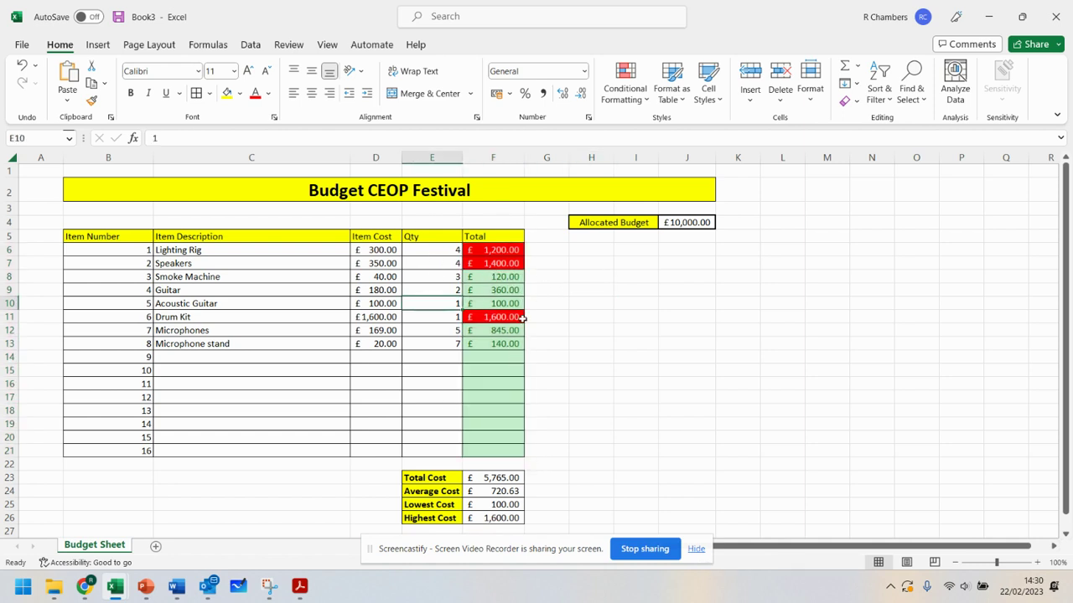
type("10")
key("Return")
key("Up")
type("11")
key("Return")
key("Up")
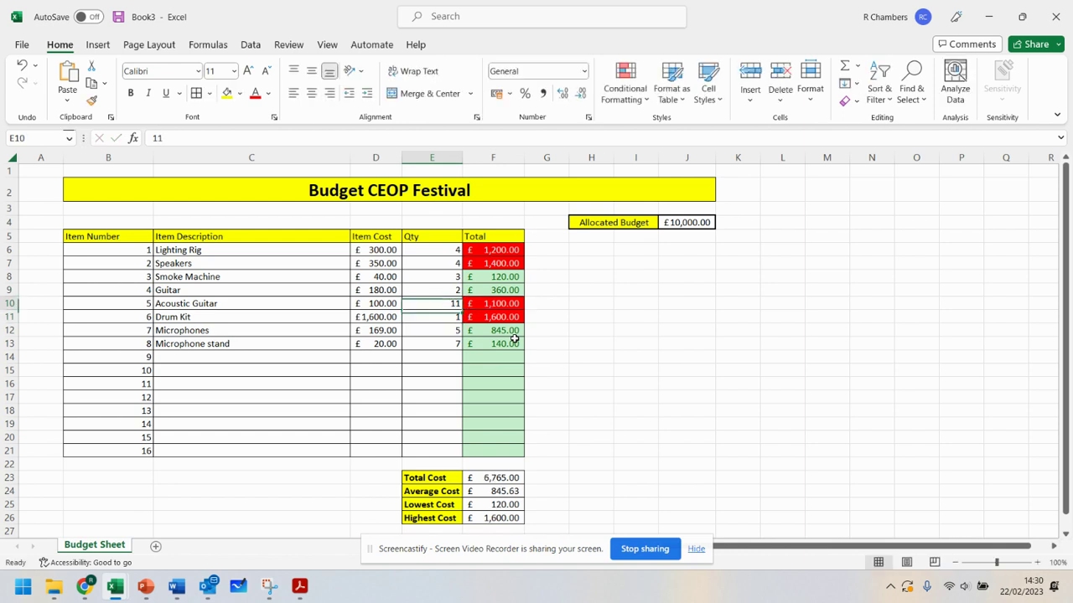
type("12")
key("Return")
Step: Cycle through 10 and 11 again, finally leaving the quantity at 10 (£1,000.00 total)
key("Up")
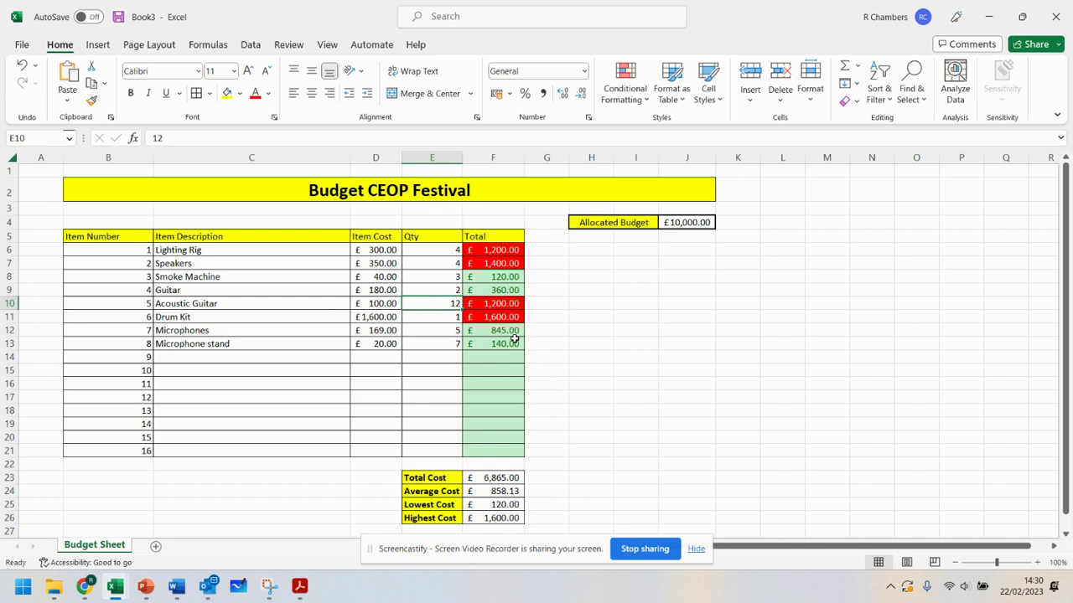
type("10")
key("Return")
key("Up")
type("11")
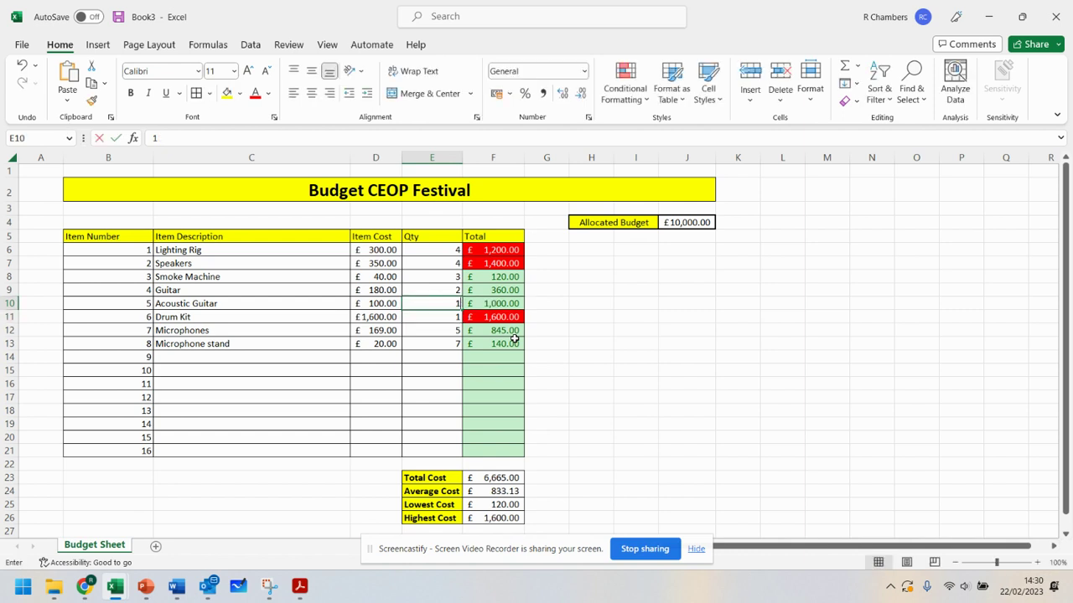
key("Return")
key("Up")
type("10")
key("Return")
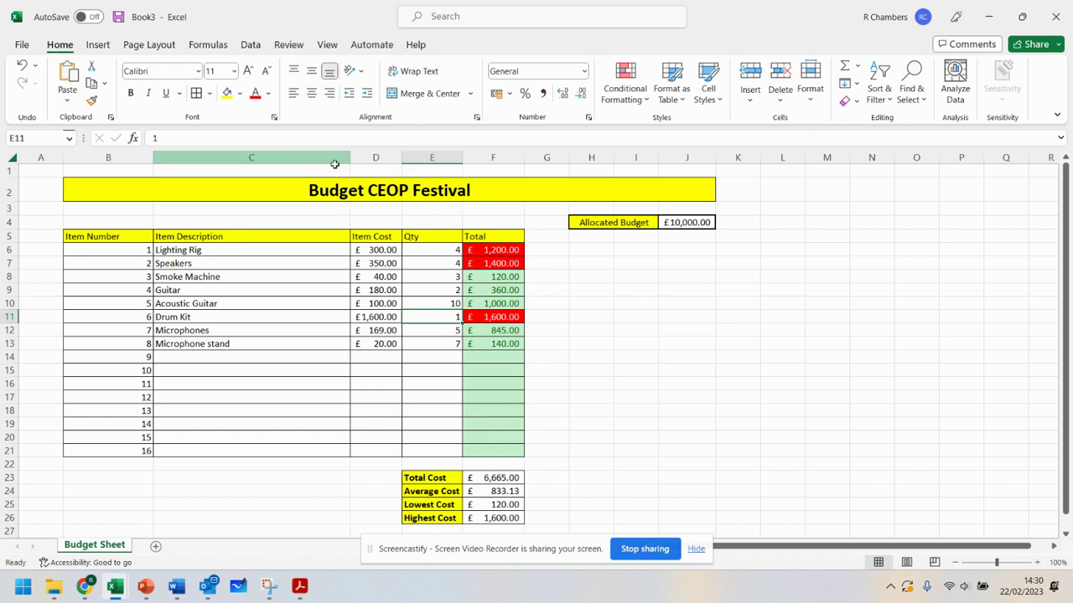
Step: Merge H5:I5 into one centred cell and give it all borders
left_click(607, 237)
left_click_drag(608, 237, 636, 236)
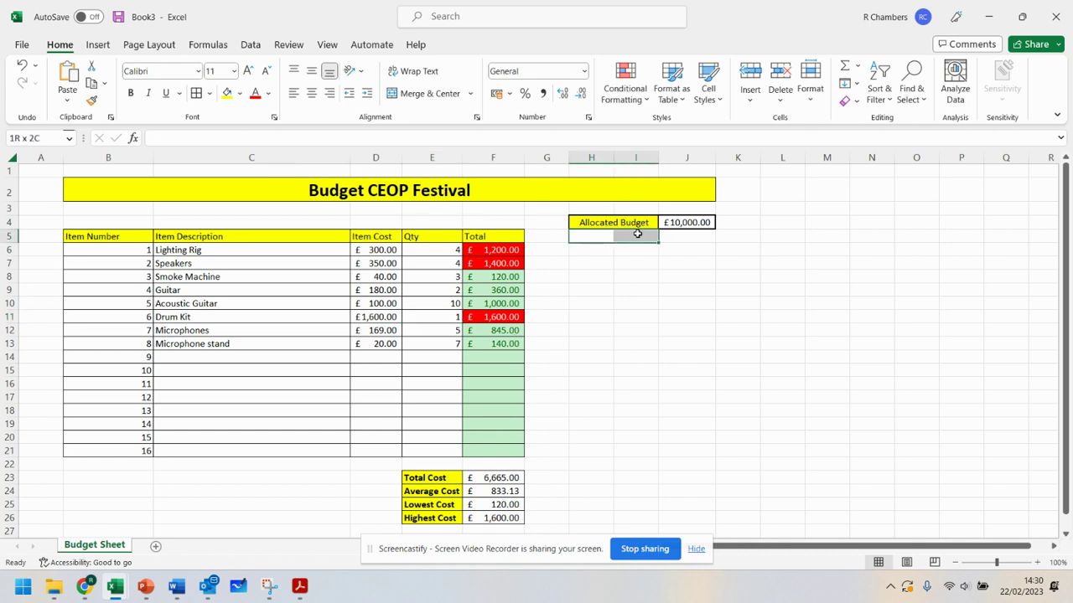
left_click(430, 93)
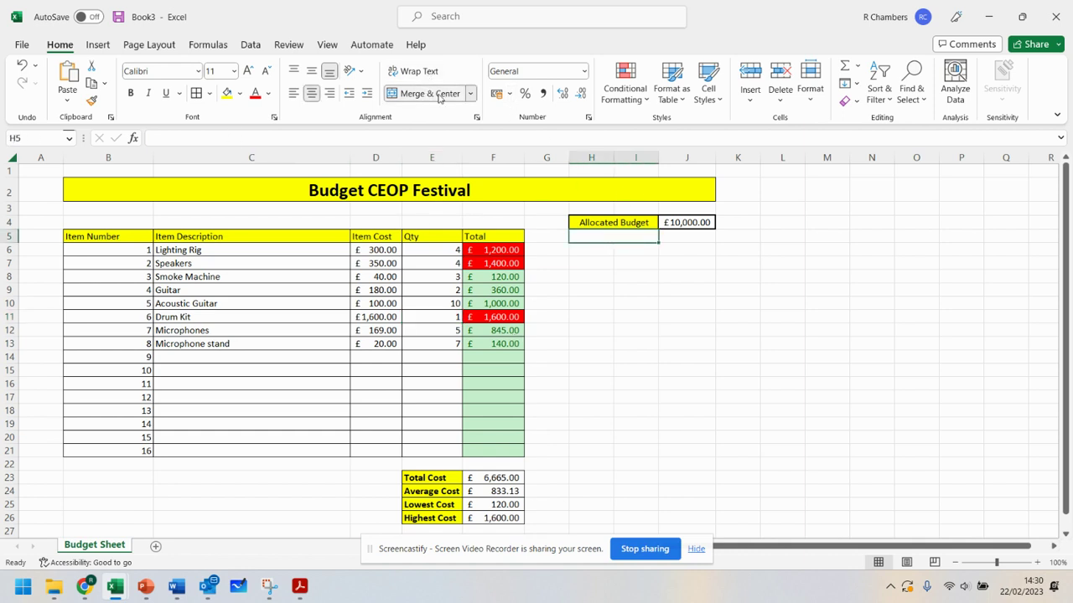
left_click(617, 244)
left_click(614, 238)
left_click(208, 93)
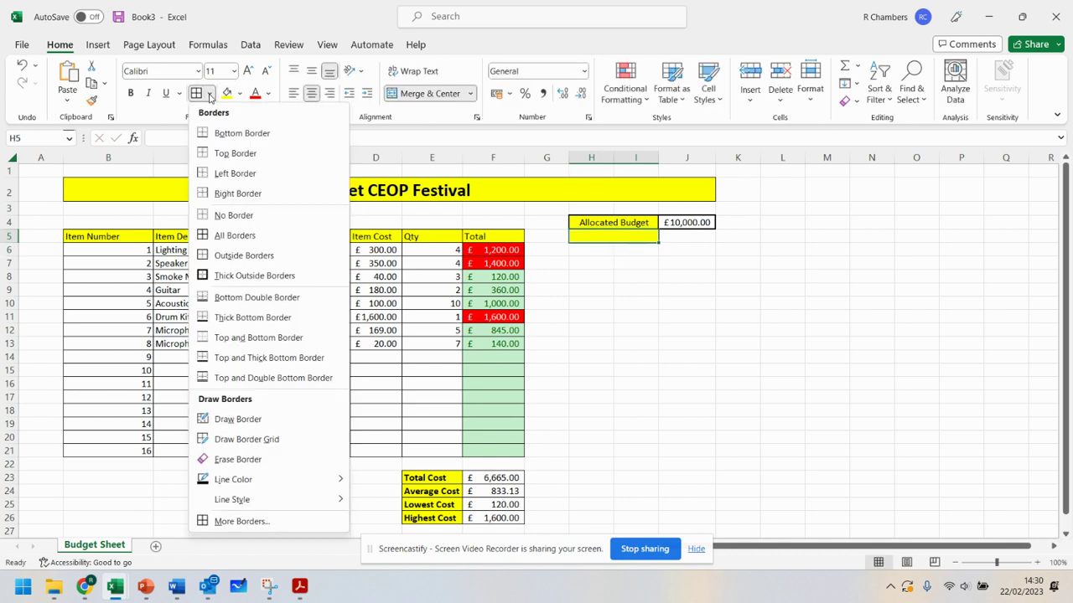
left_click(235, 235)
Step: Label the merged H5 cell 'Total Spent'
left_click_drag(678, 235, 604, 236)
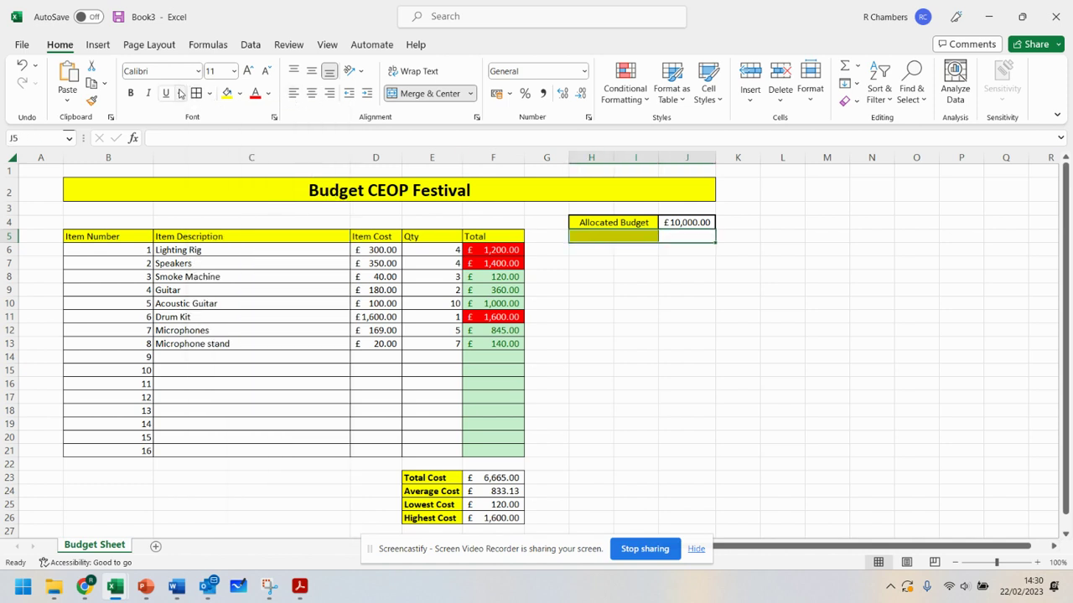
left_click(725, 290)
left_click(616, 235)
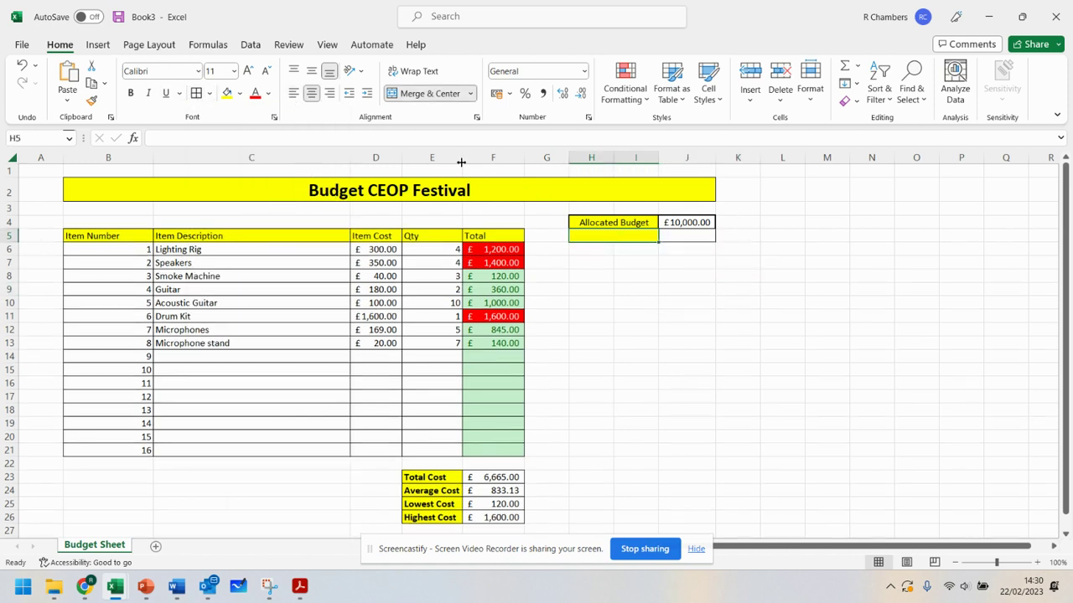
left_click(633, 261)
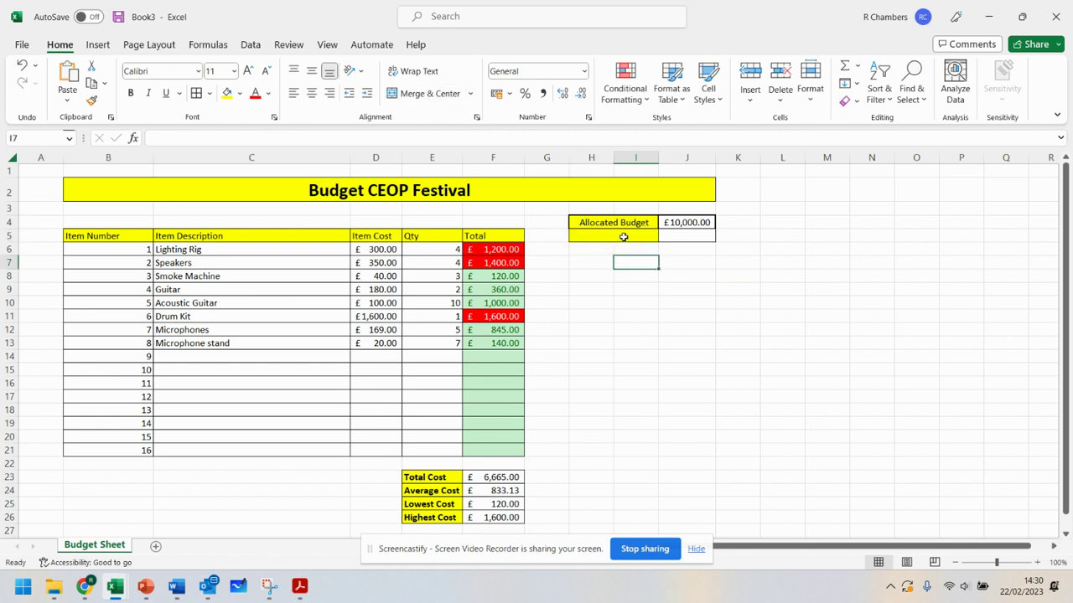
left_click(622, 236)
type("Total")
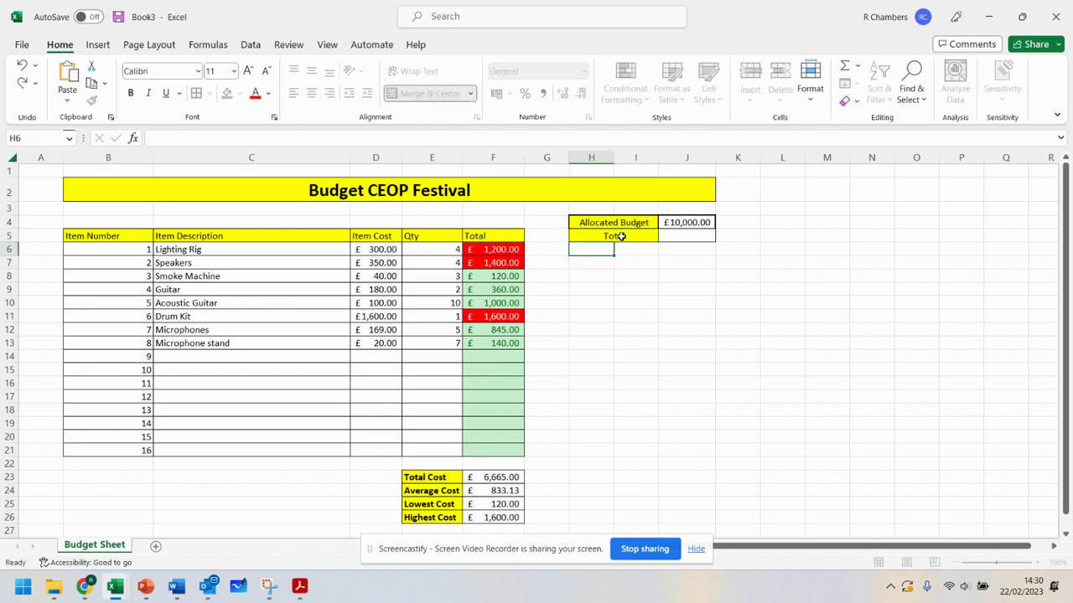
key("BackSpace")
key("BackSpace")
type("al Spent")
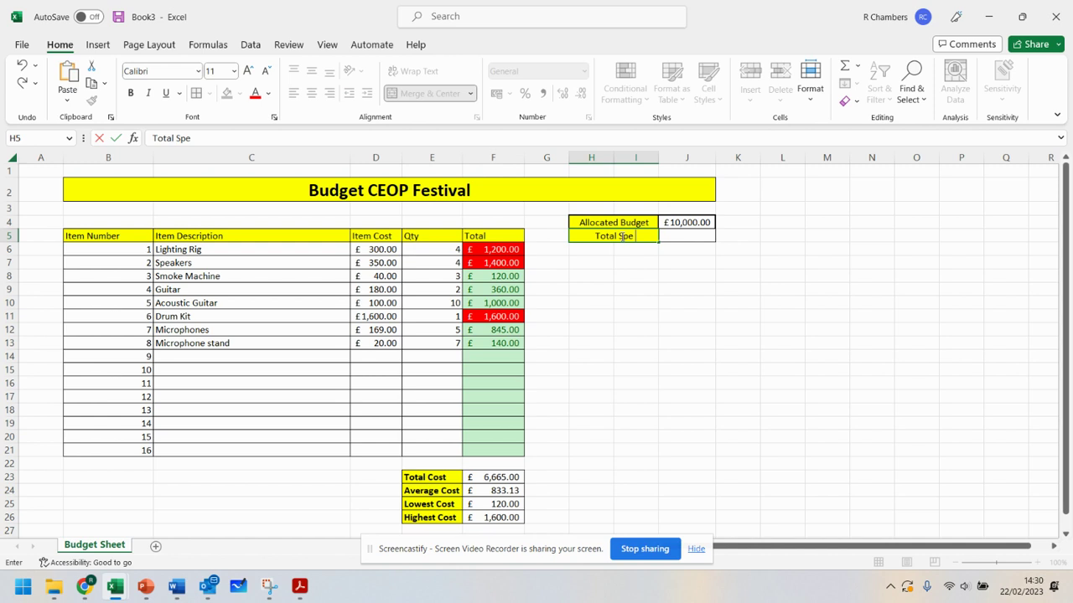
key("Return")
Step: Merge H6:I6 into one centred cell and fill it yellow
left_click_drag(618, 251, 605, 249)
left_click(419, 94)
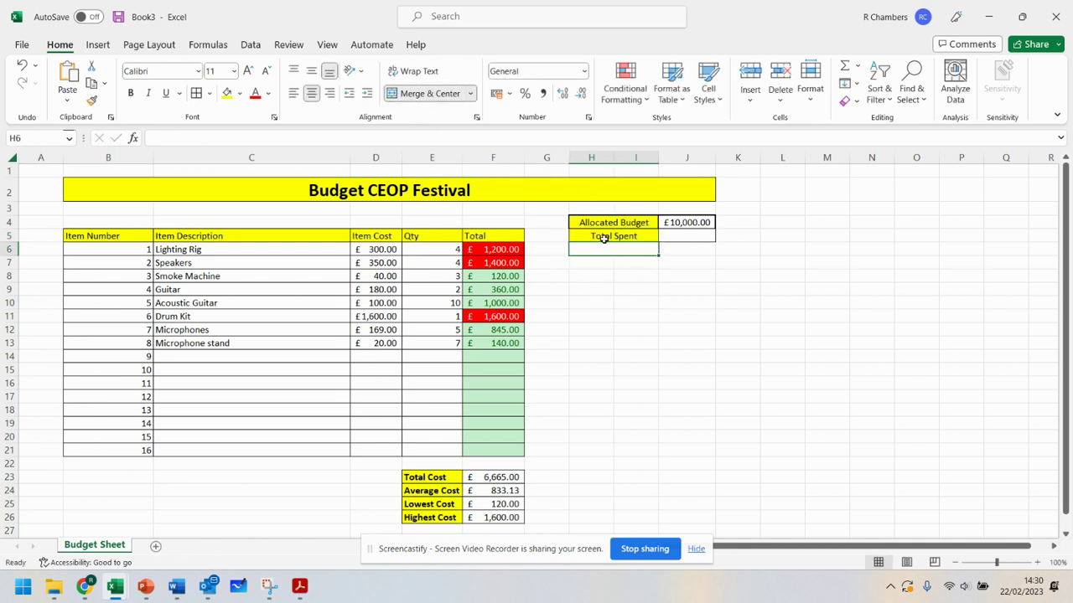
left_click(226, 94)
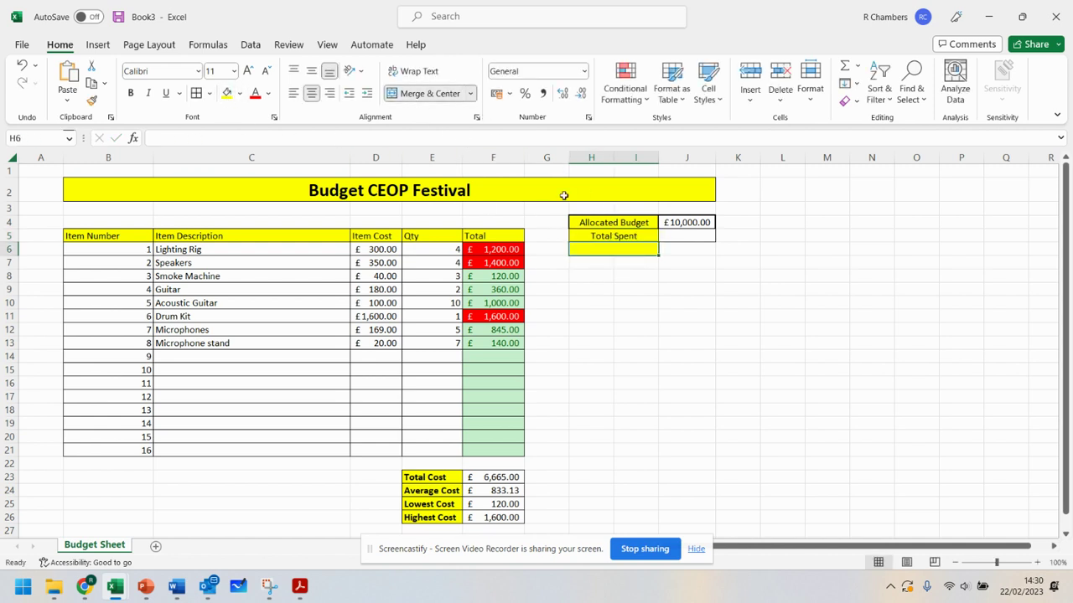
left_click(616, 238)
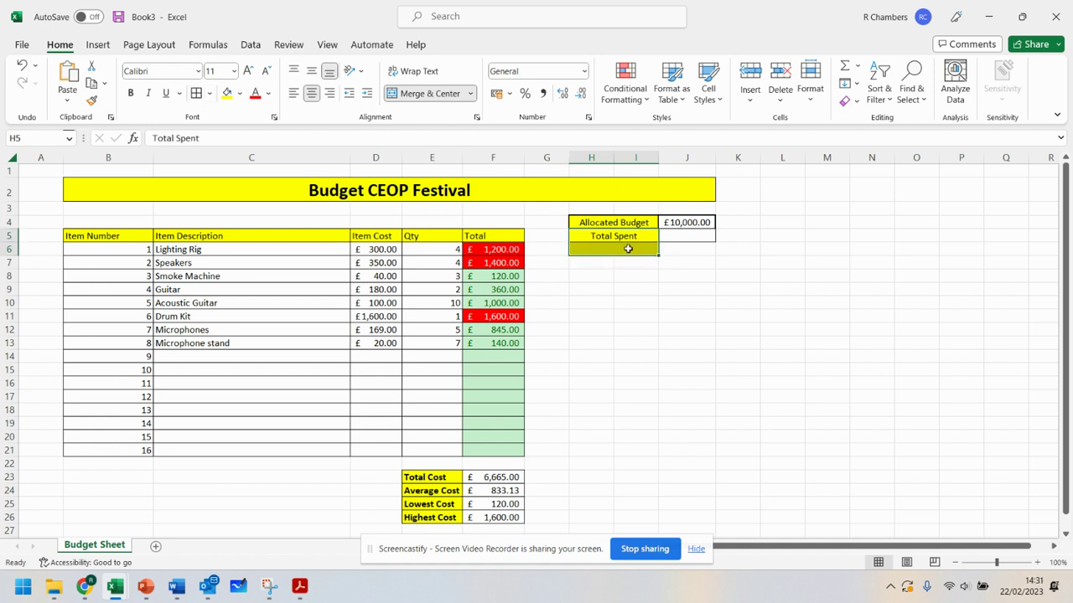
left_click(629, 249)
left_click_drag(706, 251, 628, 235)
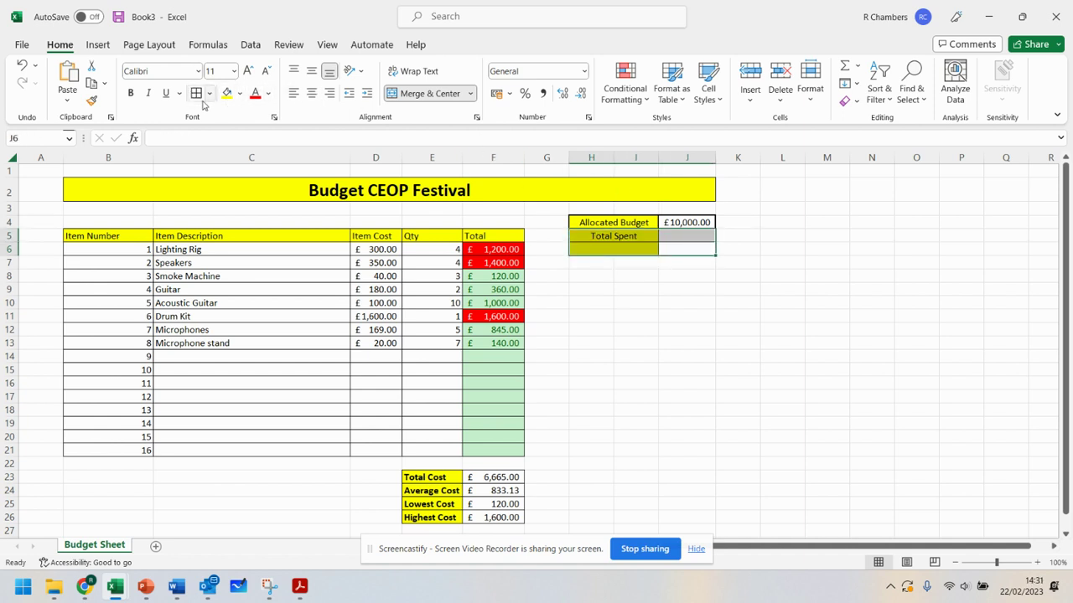
Step: Type 'Maximum Capacity' into the merged yellow cell H6 under Total Spent
left_click(633, 247)
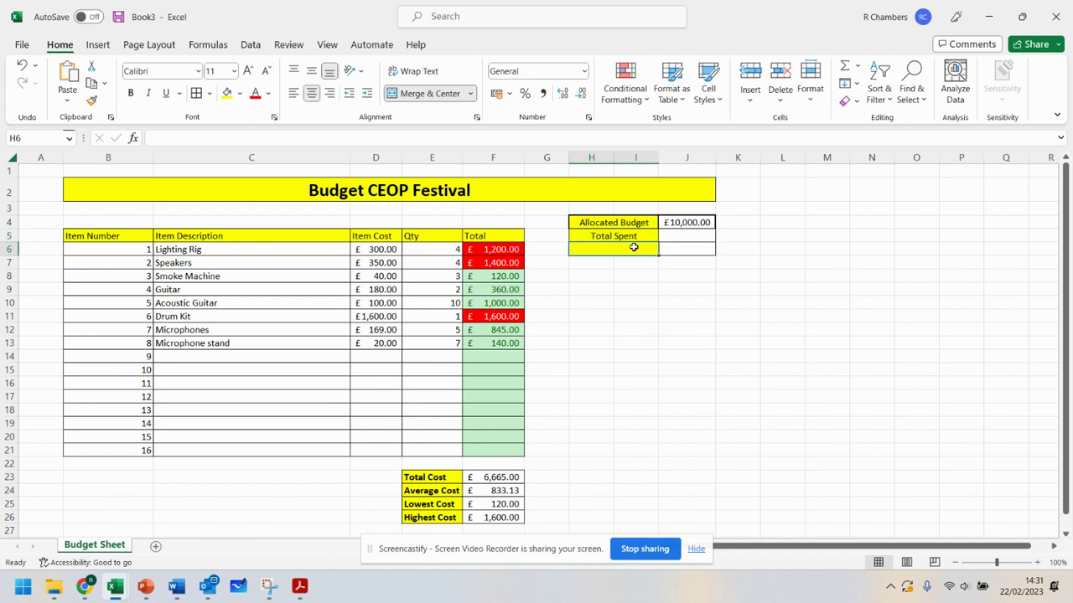
type("Maximum C")
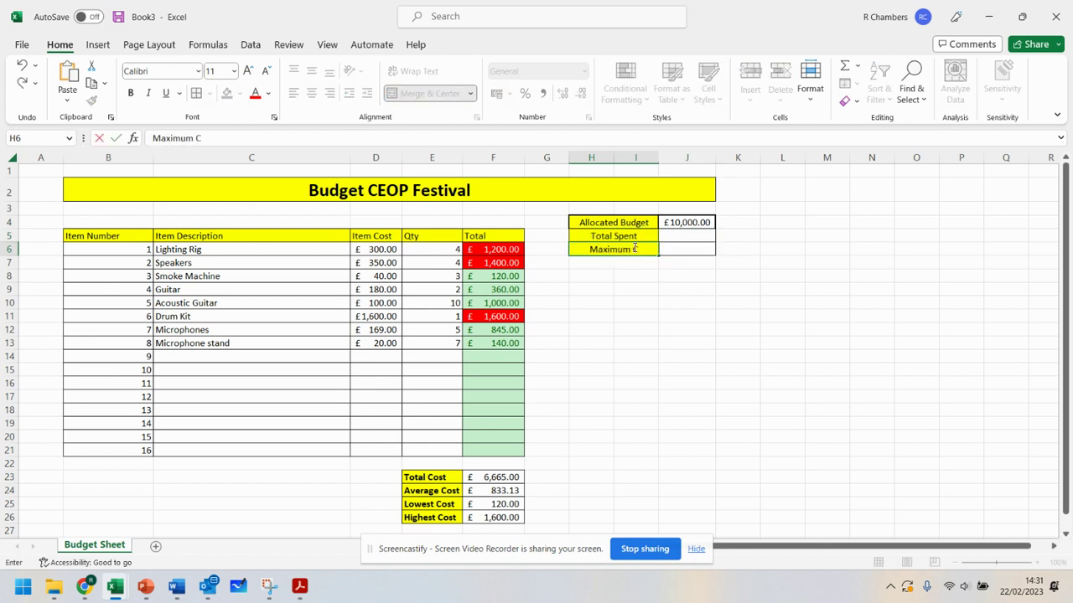
type("apacity")
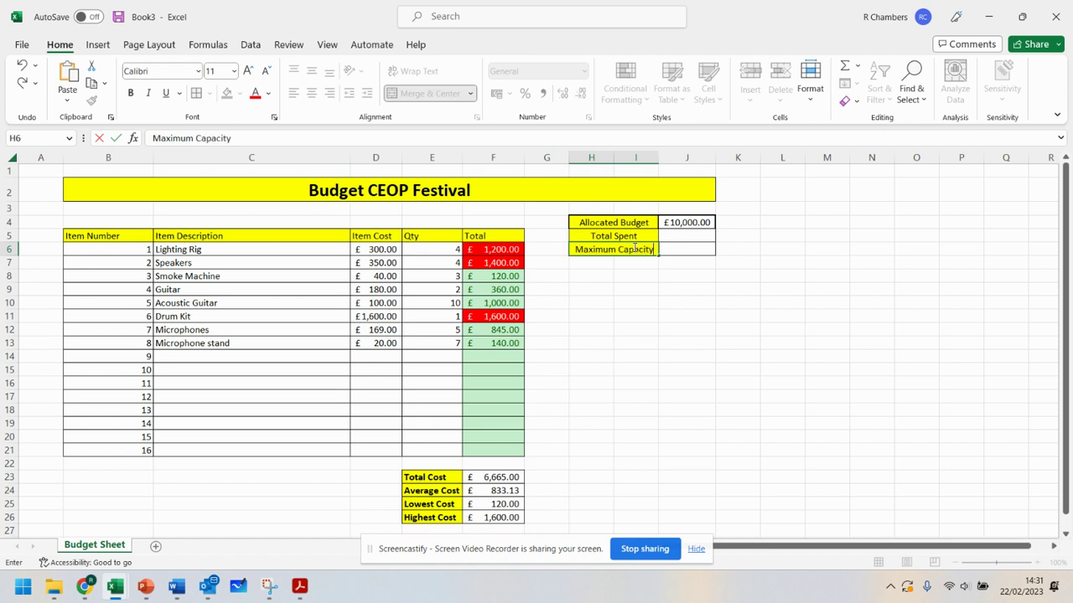
key("Return")
left_click(641, 249)
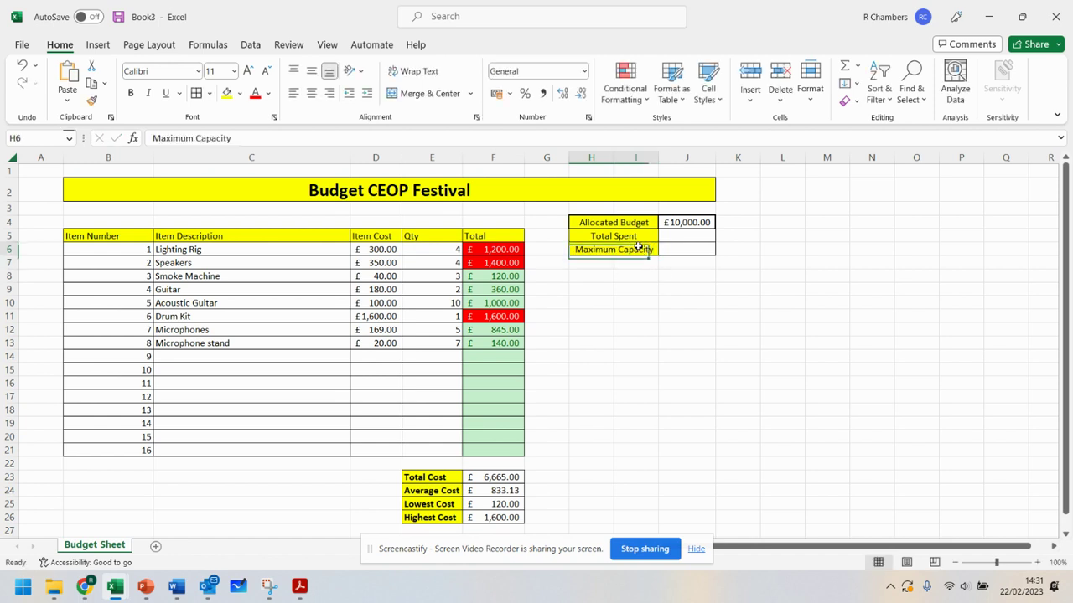
left_click(642, 234)
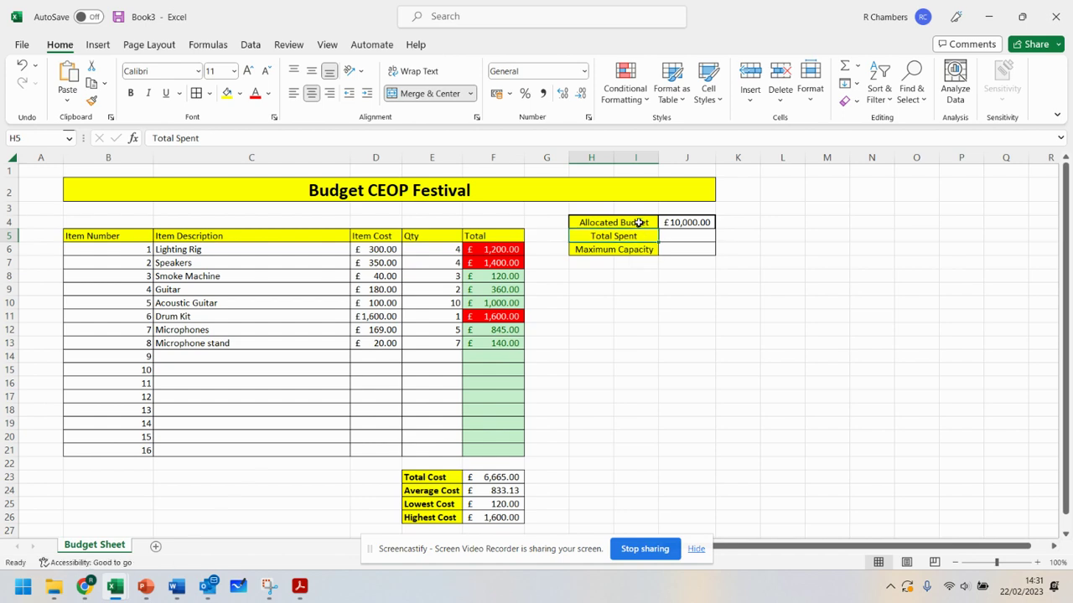
Step: Clear the old borders on H4:J6, then apply All Borders to the block
left_click_drag(634, 222, 683, 251)
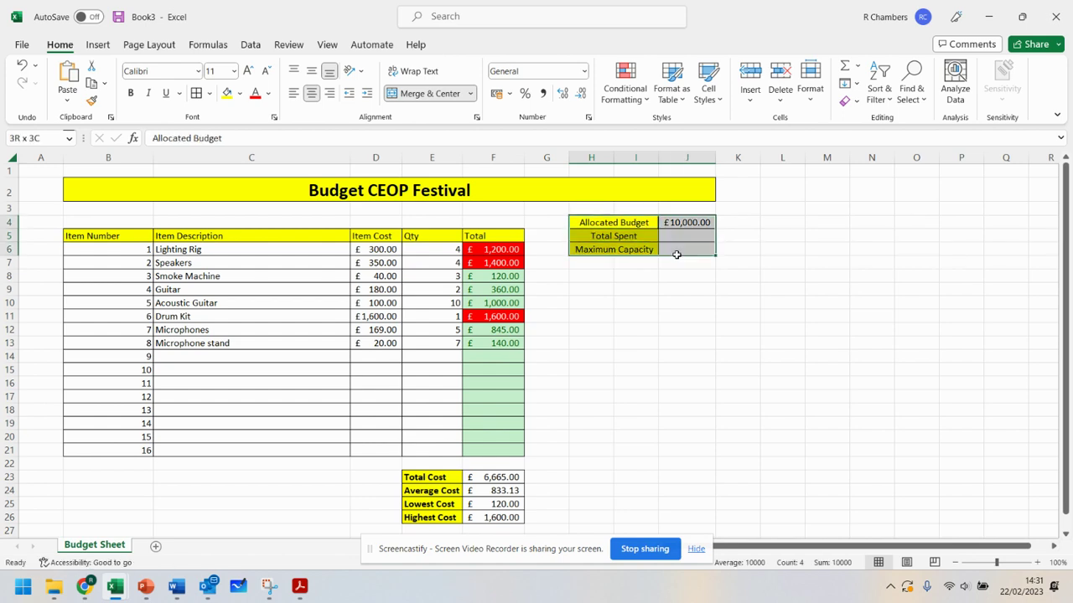
left_click(210, 94)
left_click(210, 95)
left_click(211, 94)
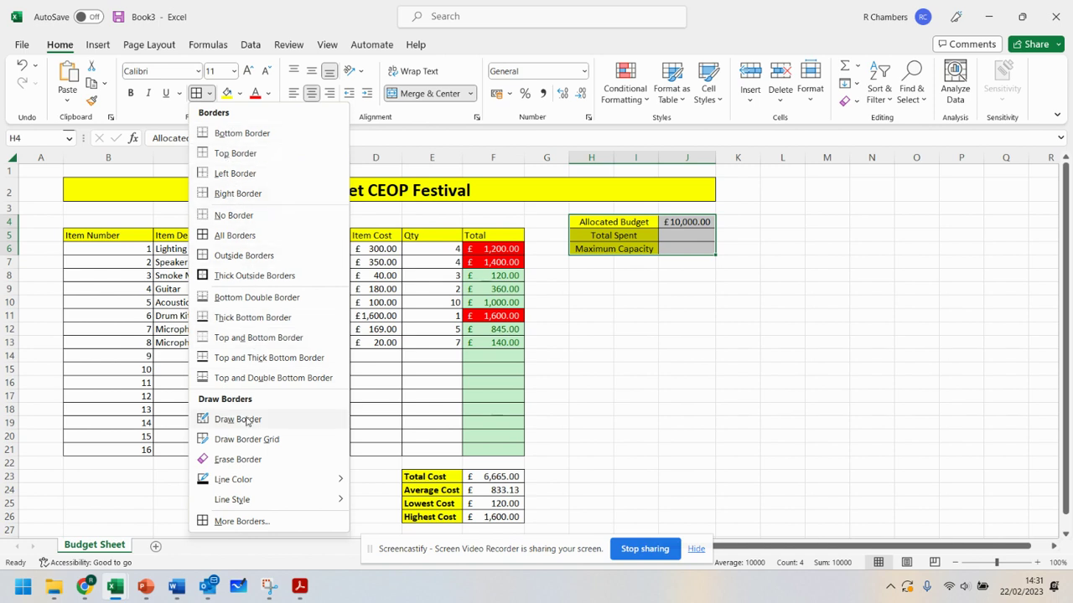
left_click(233, 215)
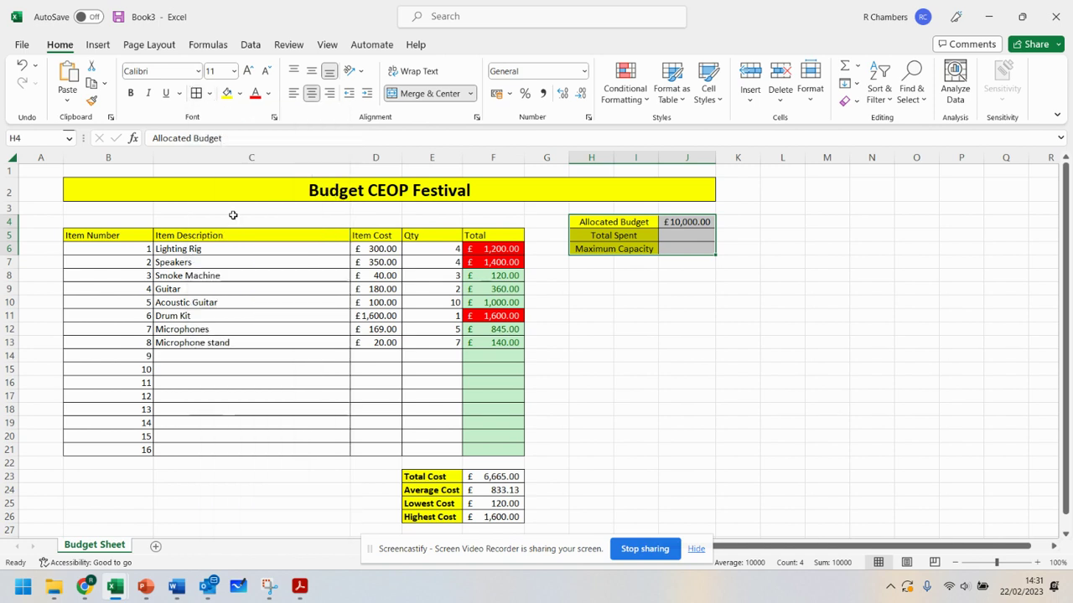
left_click(210, 94)
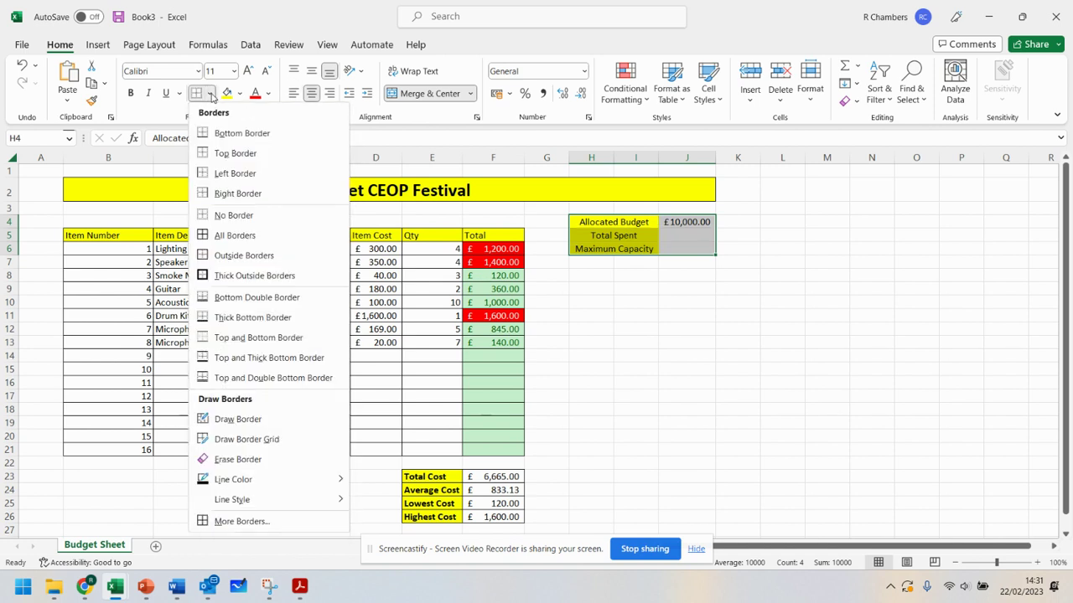
left_click(234, 235)
left_click(684, 236)
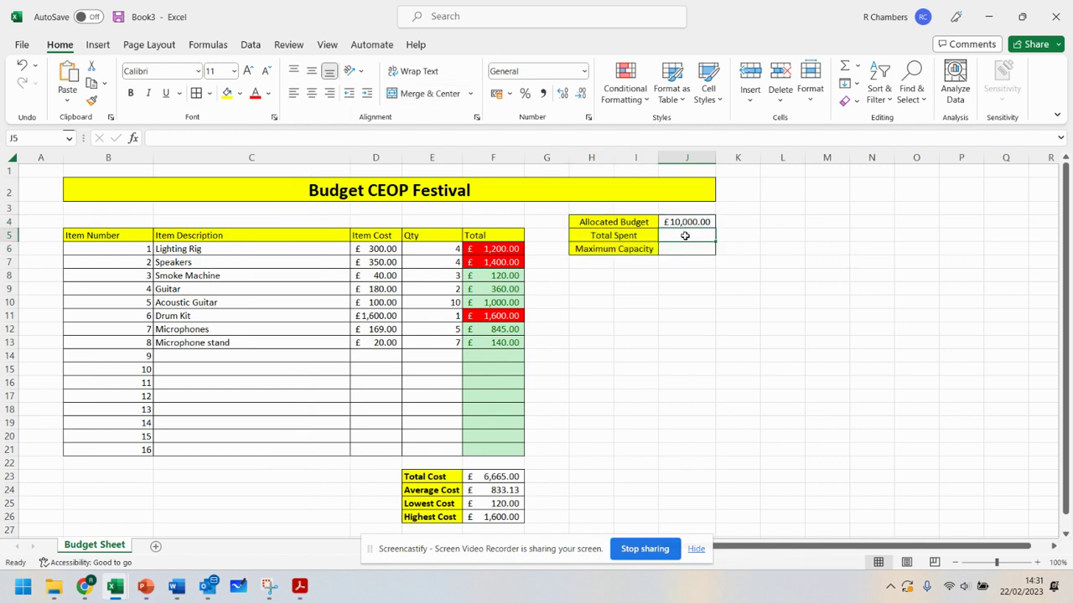
Step: Enter =F23 in J5 so Total Spent shows £6,665.00
left_click(494, 478)
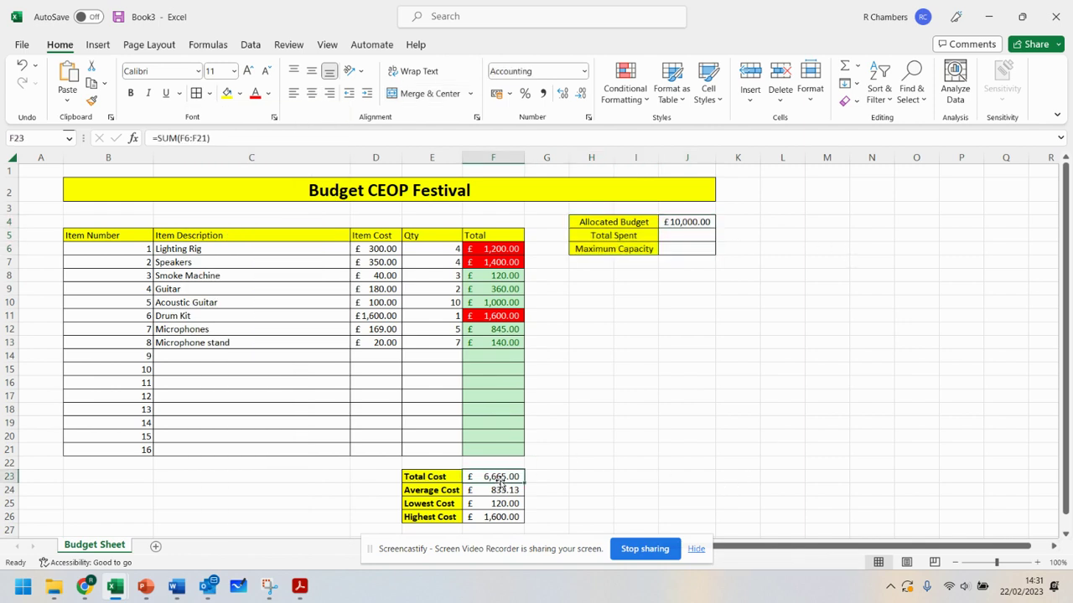
left_click(670, 239)
type("=")
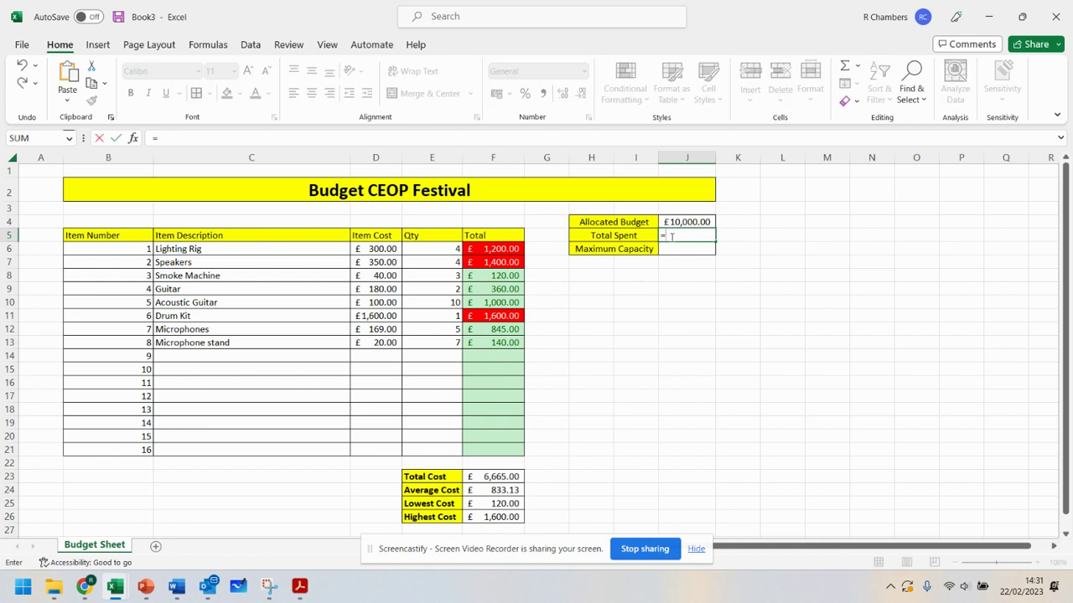
left_click(496, 477)
key("Return")
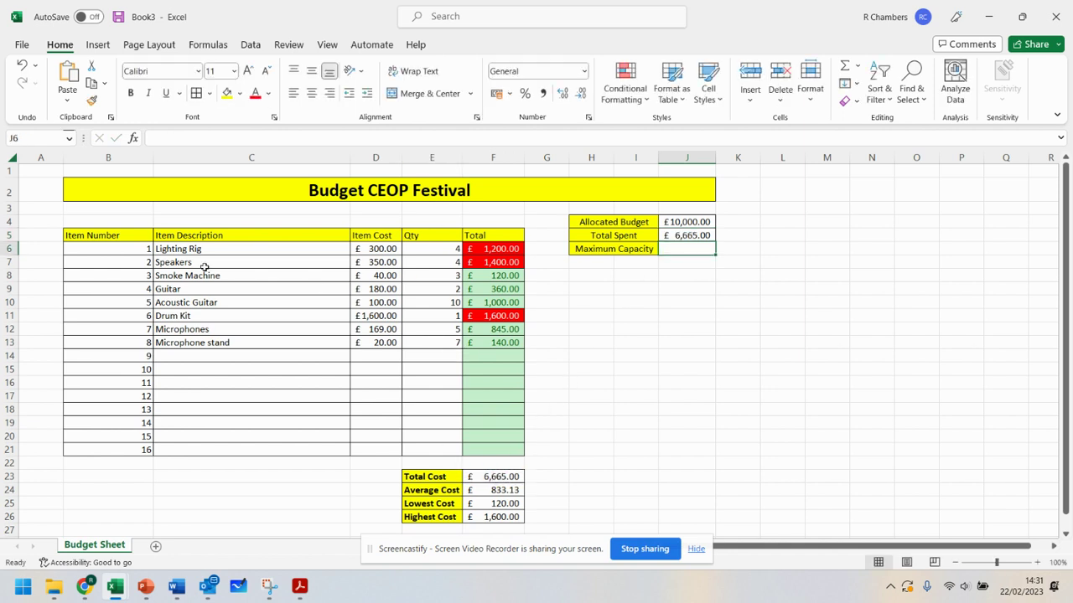
Step: Enter 10000 as the Maximum Capacity value in J6
double_click(685, 248)
key("Escape")
type("10000")
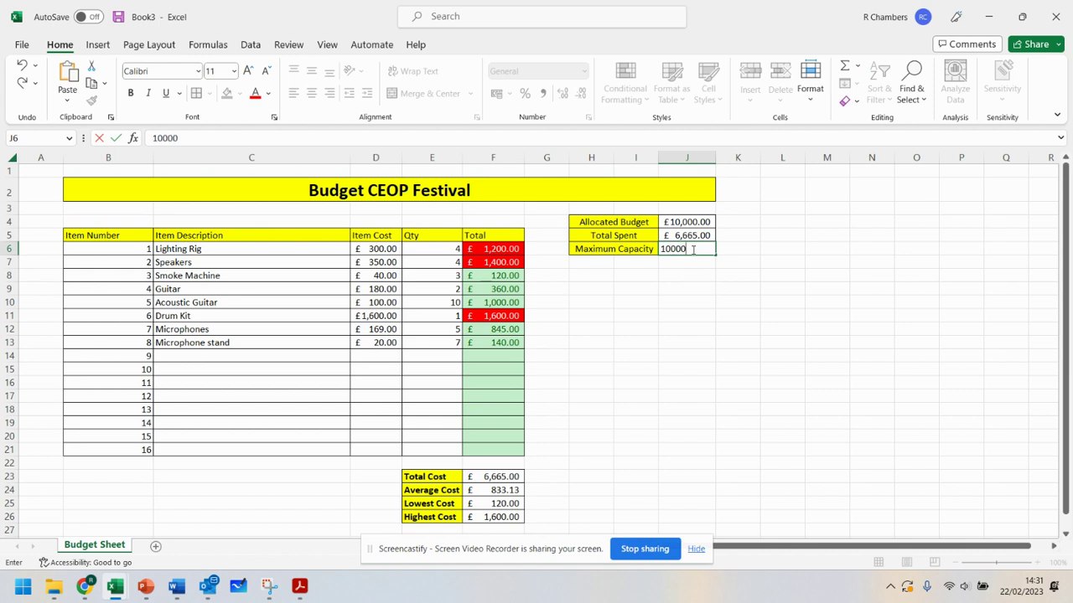
key("Return")
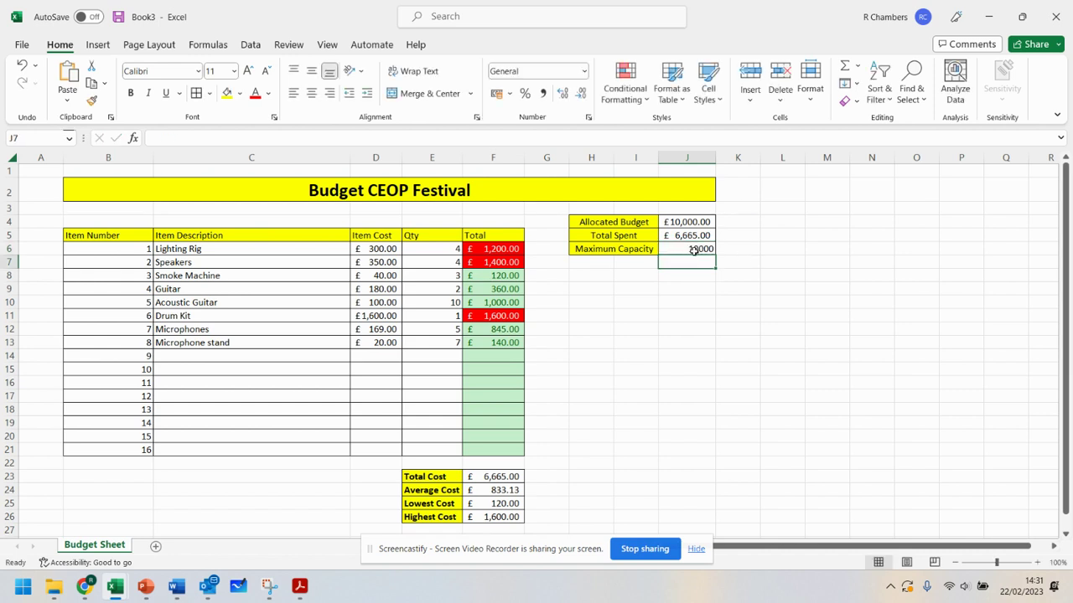
left_click(695, 249)
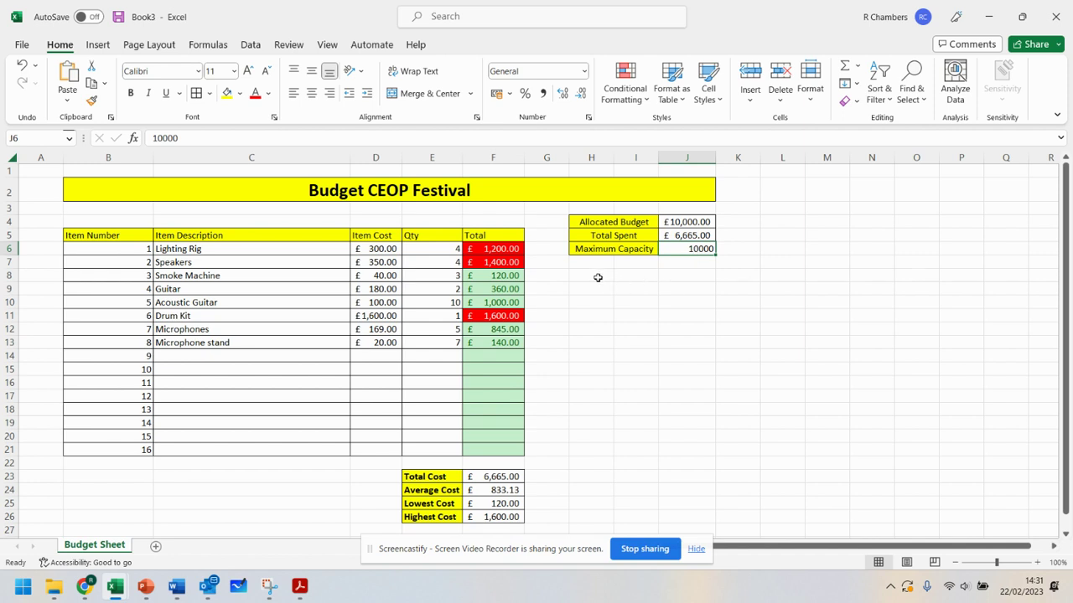
Step: Fill H8:I8 yellow, merge it, and label it 'Within Budget?'
mouse_move(593, 279)
left_mouse_down()
mouse_move(607, 277)
mouse_move(550, 272)
mouse_move(601, 273)
left_mouse_up()
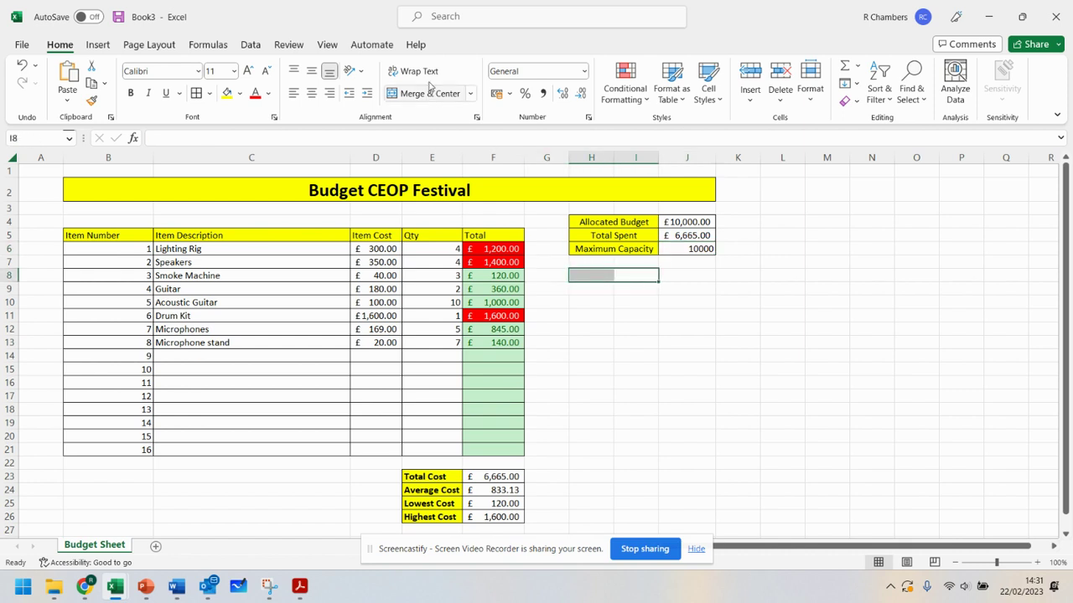
left_click(227, 93)
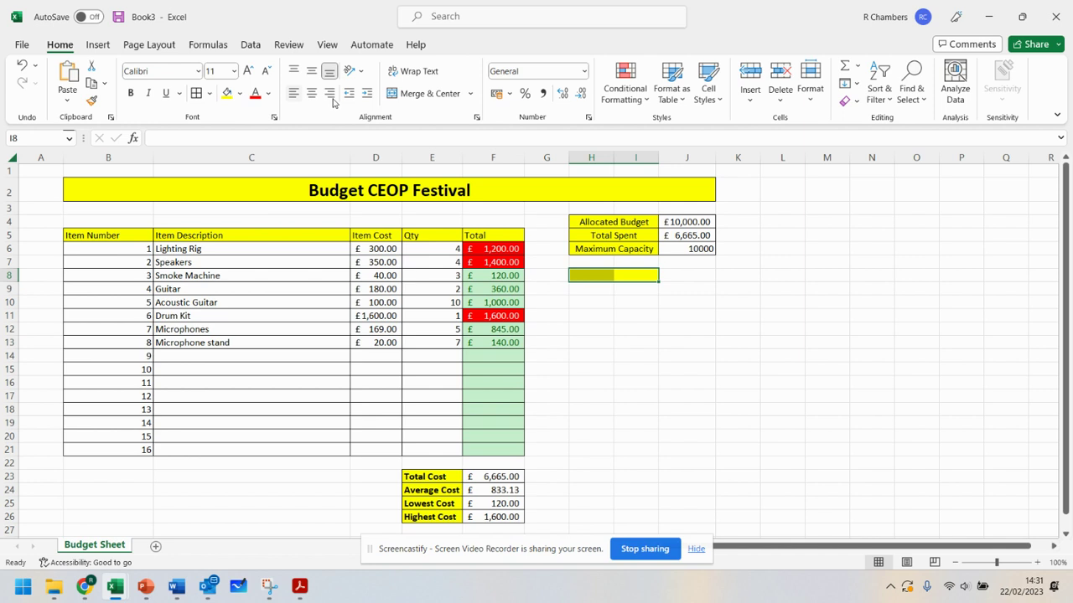
left_click(408, 92)
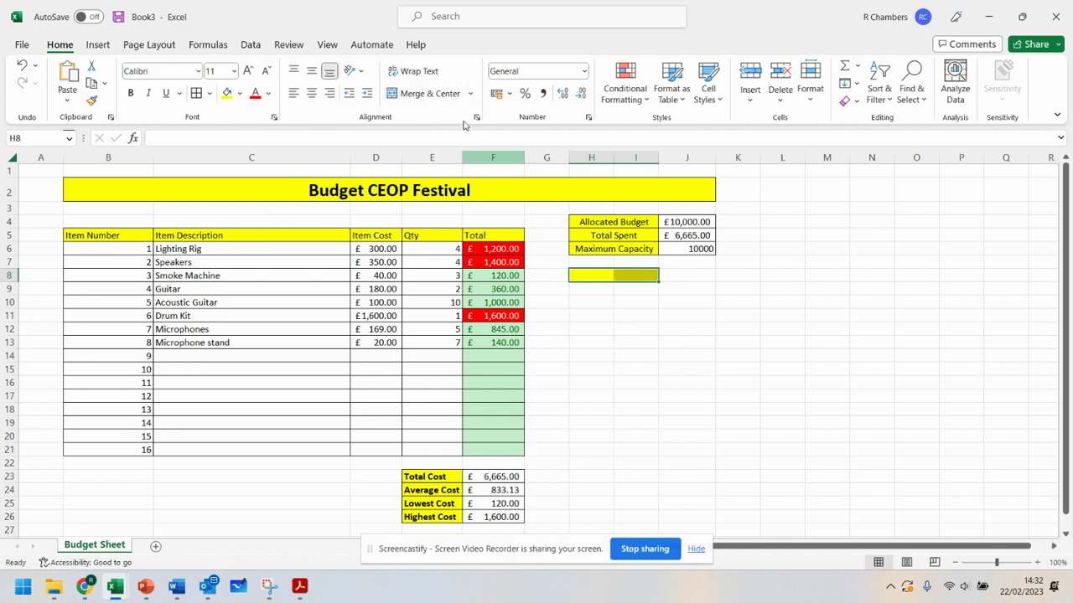
type("I")
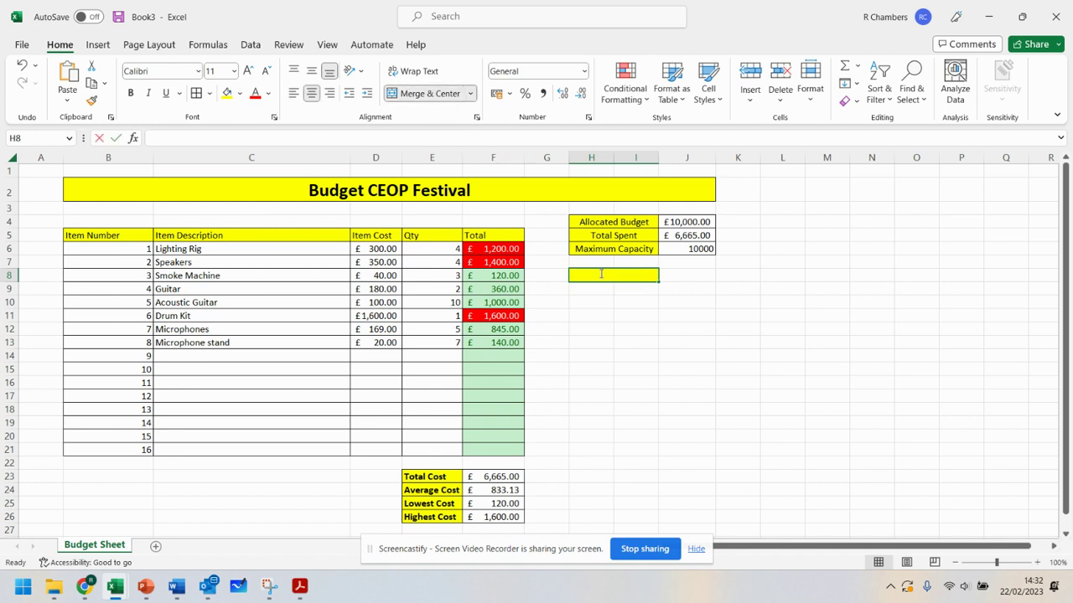
type("ithin Budget?")
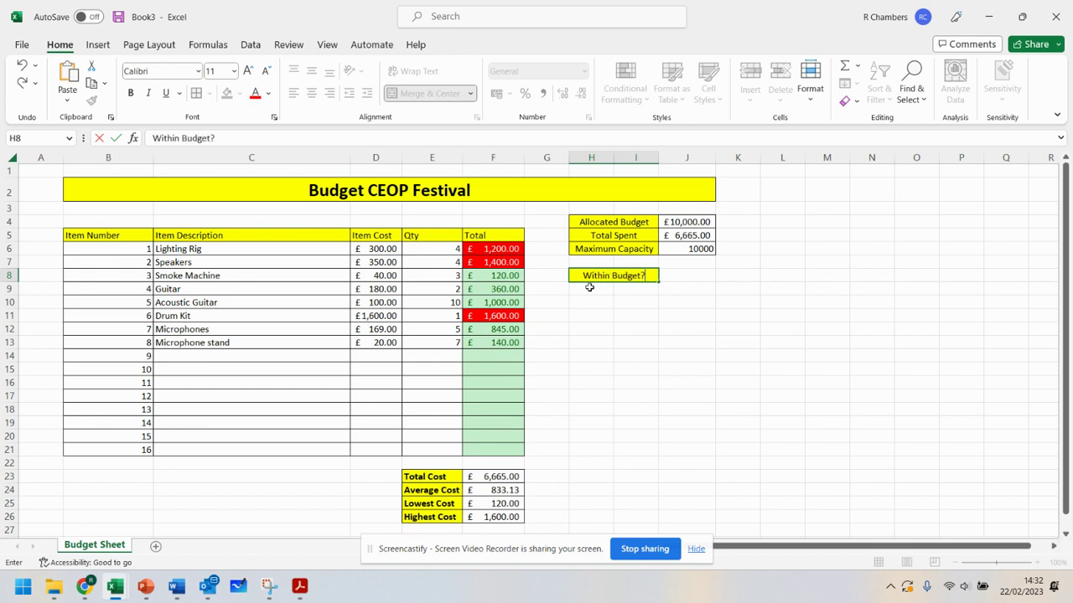
key("Return")
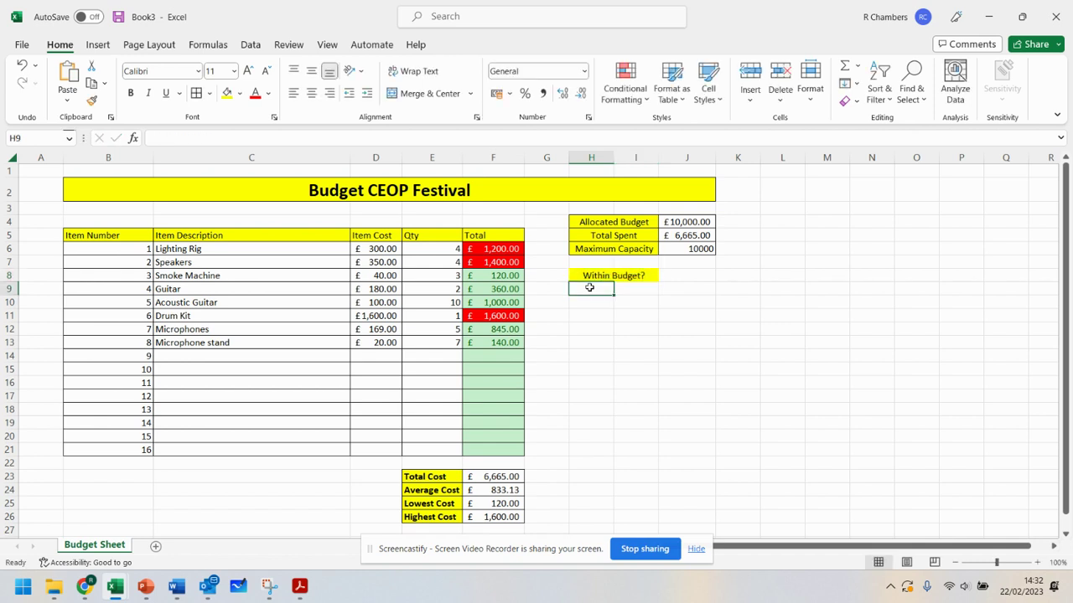
Step: Fill H10:I10 yellow and merge it into one centred cell
left_click_drag(617, 305, 591, 302)
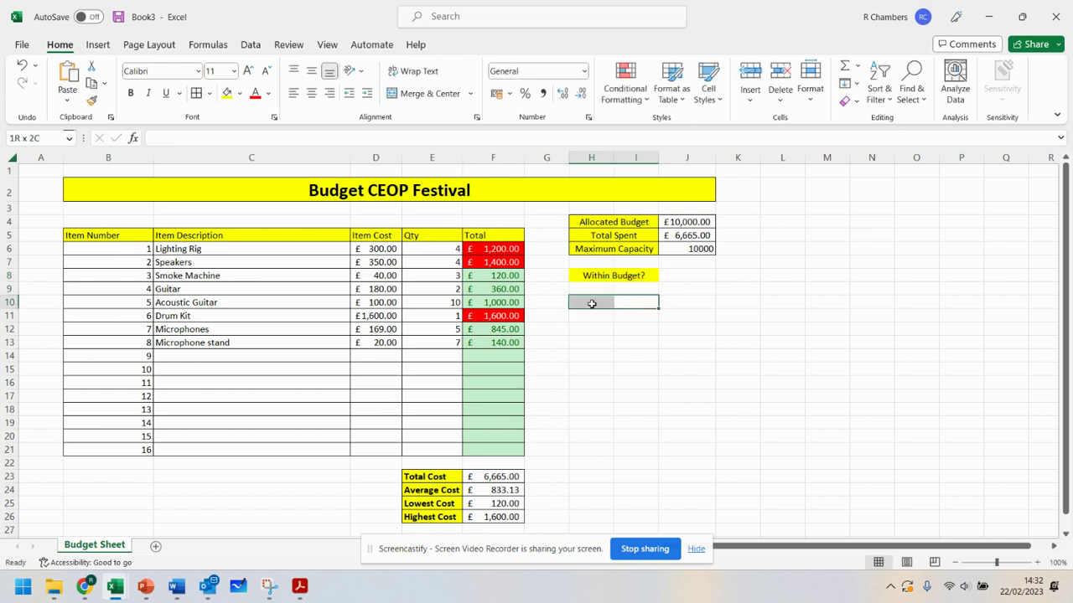
left_click(227, 94)
left_click(423, 93)
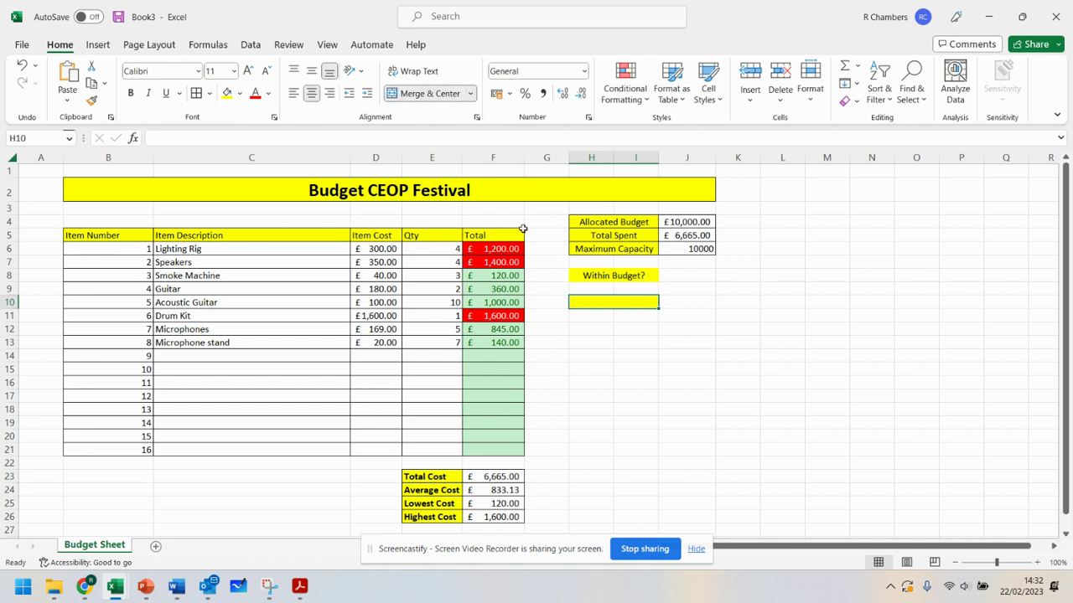
Step: Add borders across H8:J8 and H10:J10, leaving merged cell H10 empty
left_click_drag(689, 276, 627, 275)
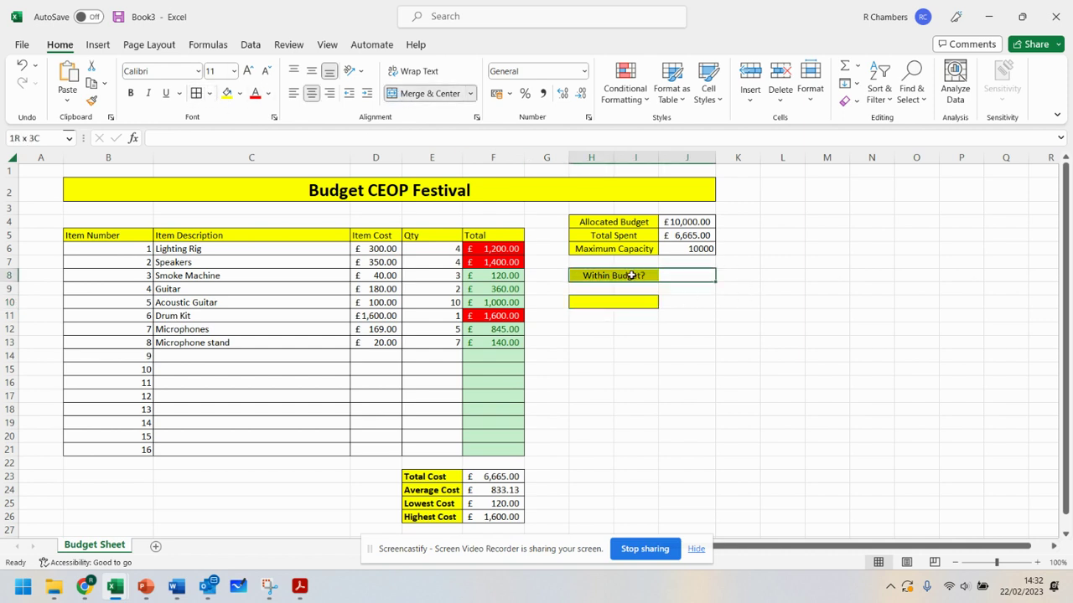
left_click_drag(672, 302, 634, 302)
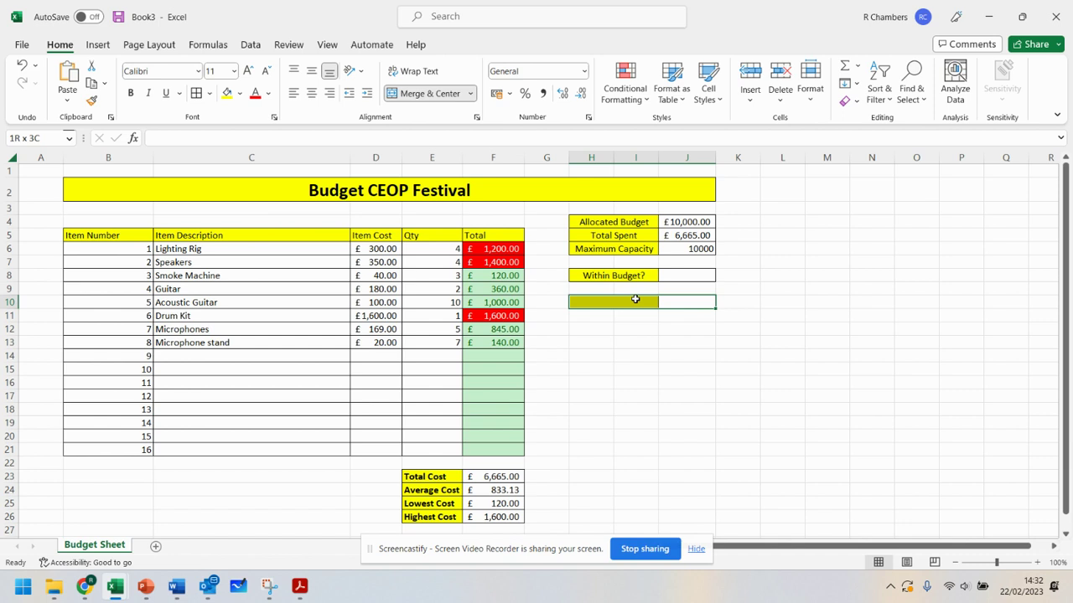
left_click(777, 381)
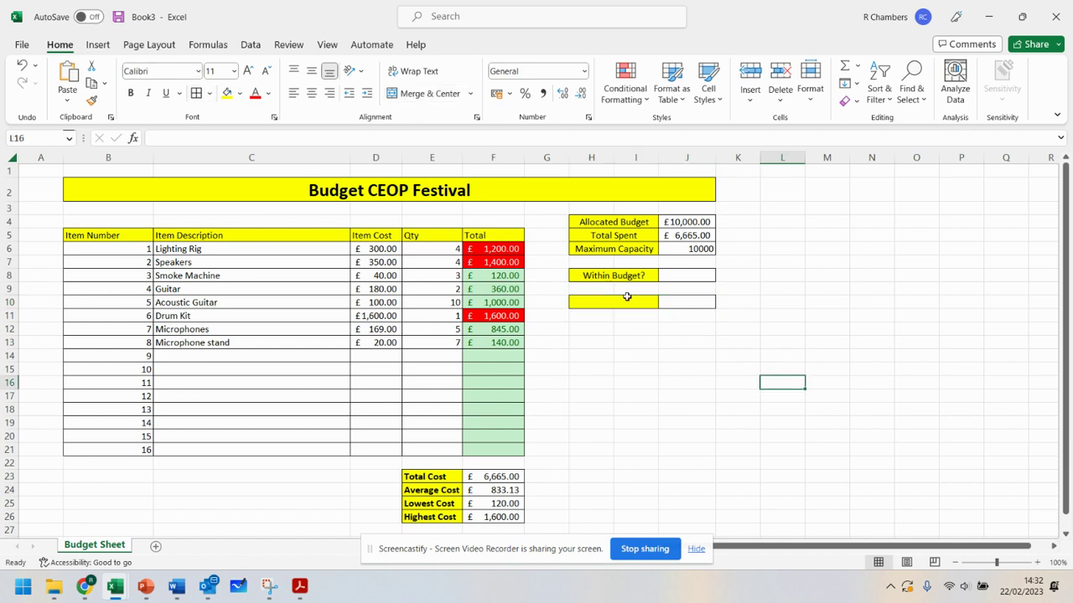
left_click(611, 302)
double_click(631, 303)
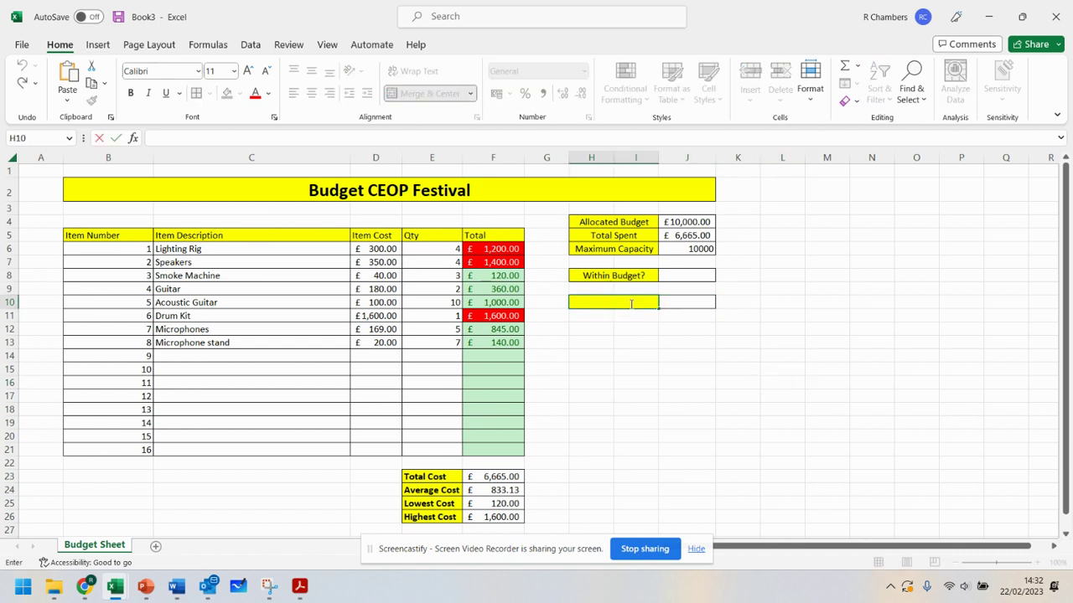
left_click(687, 307)
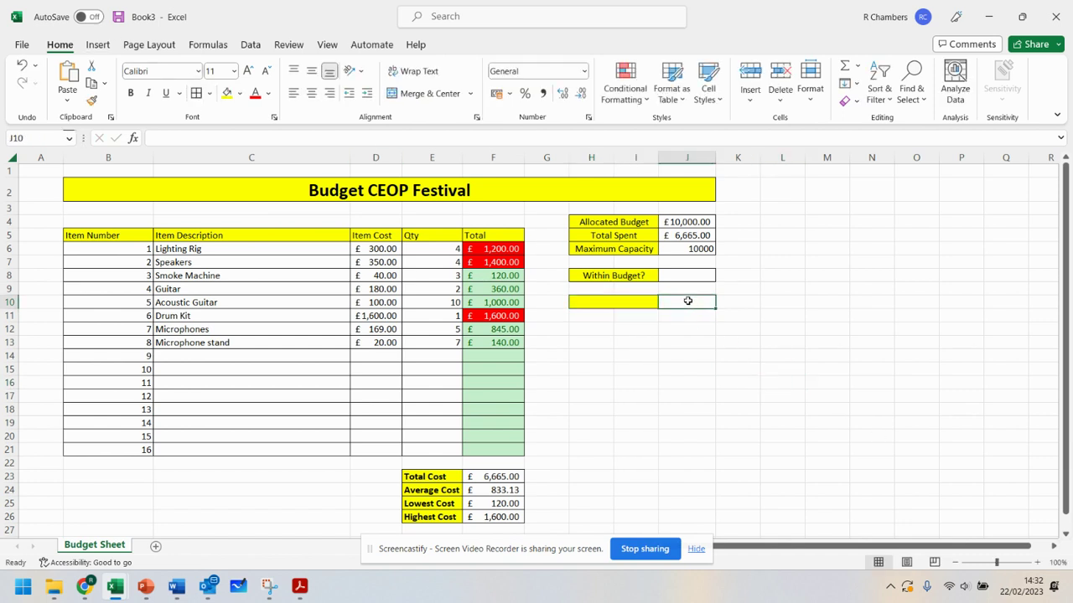
Step: Enter the label 'Price per ticket' in merged cell H10
left_click(645, 275)
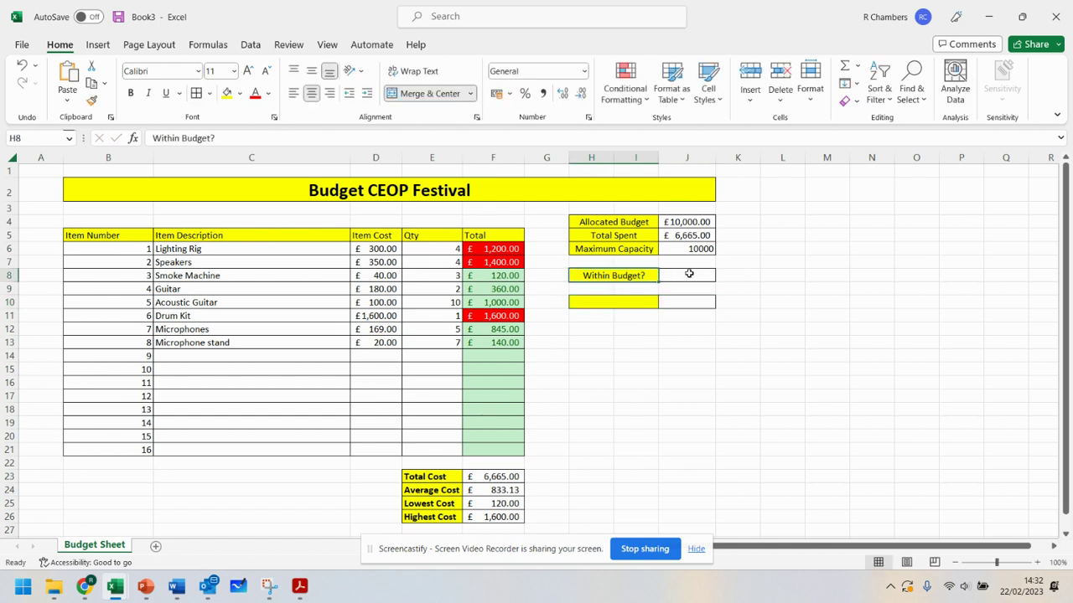
double_click(623, 302)
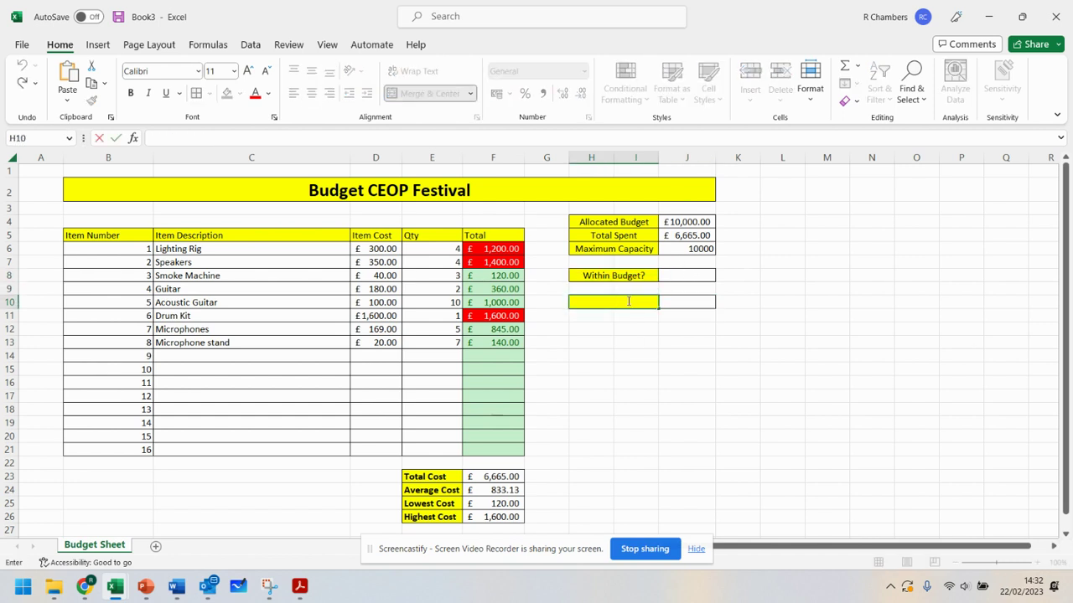
type("Price per ticket")
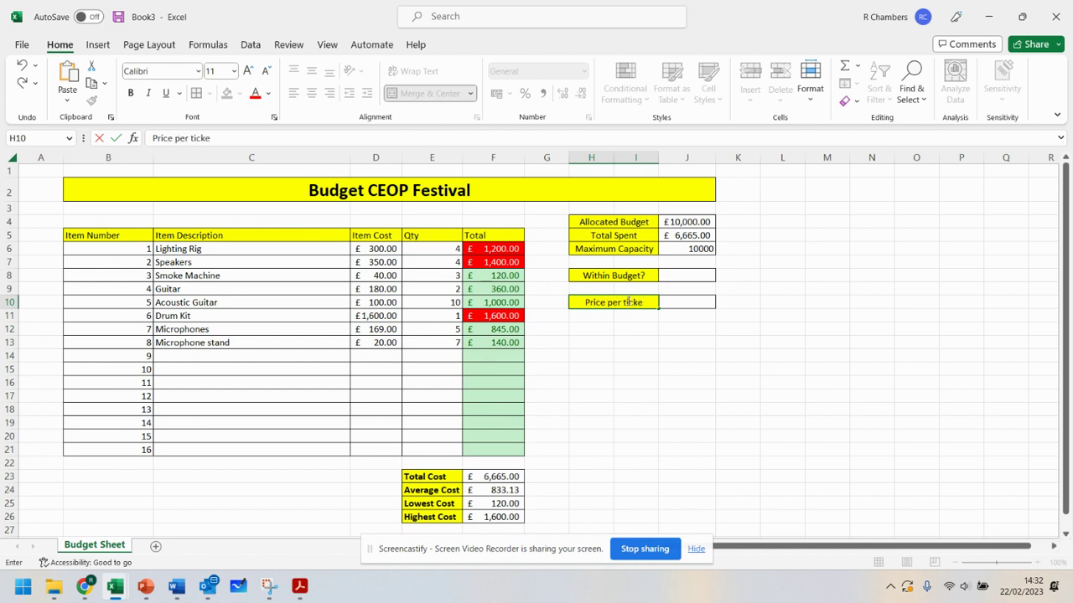
key("Return")
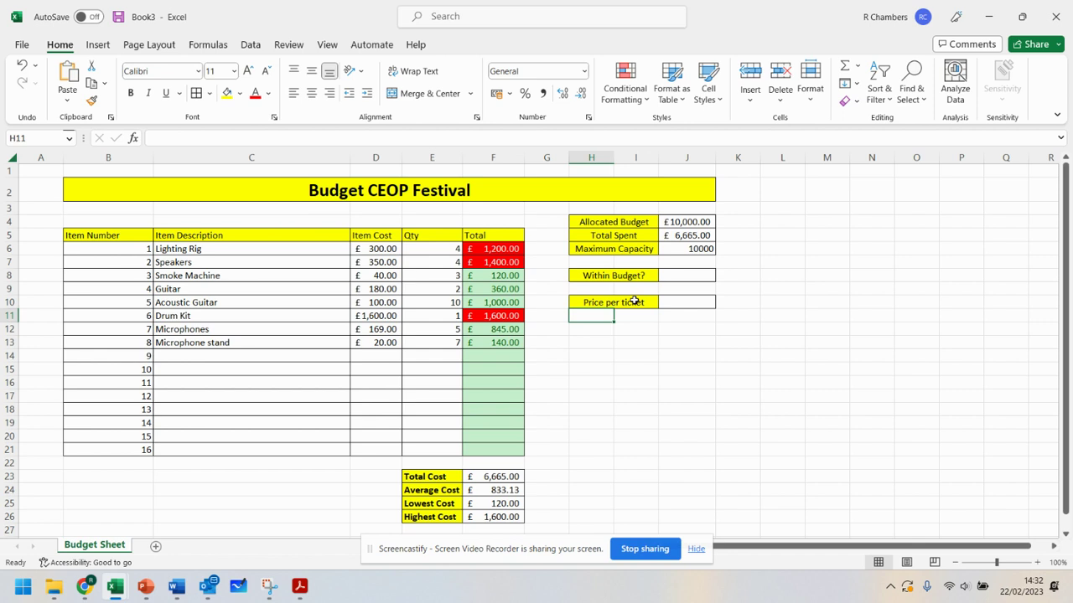